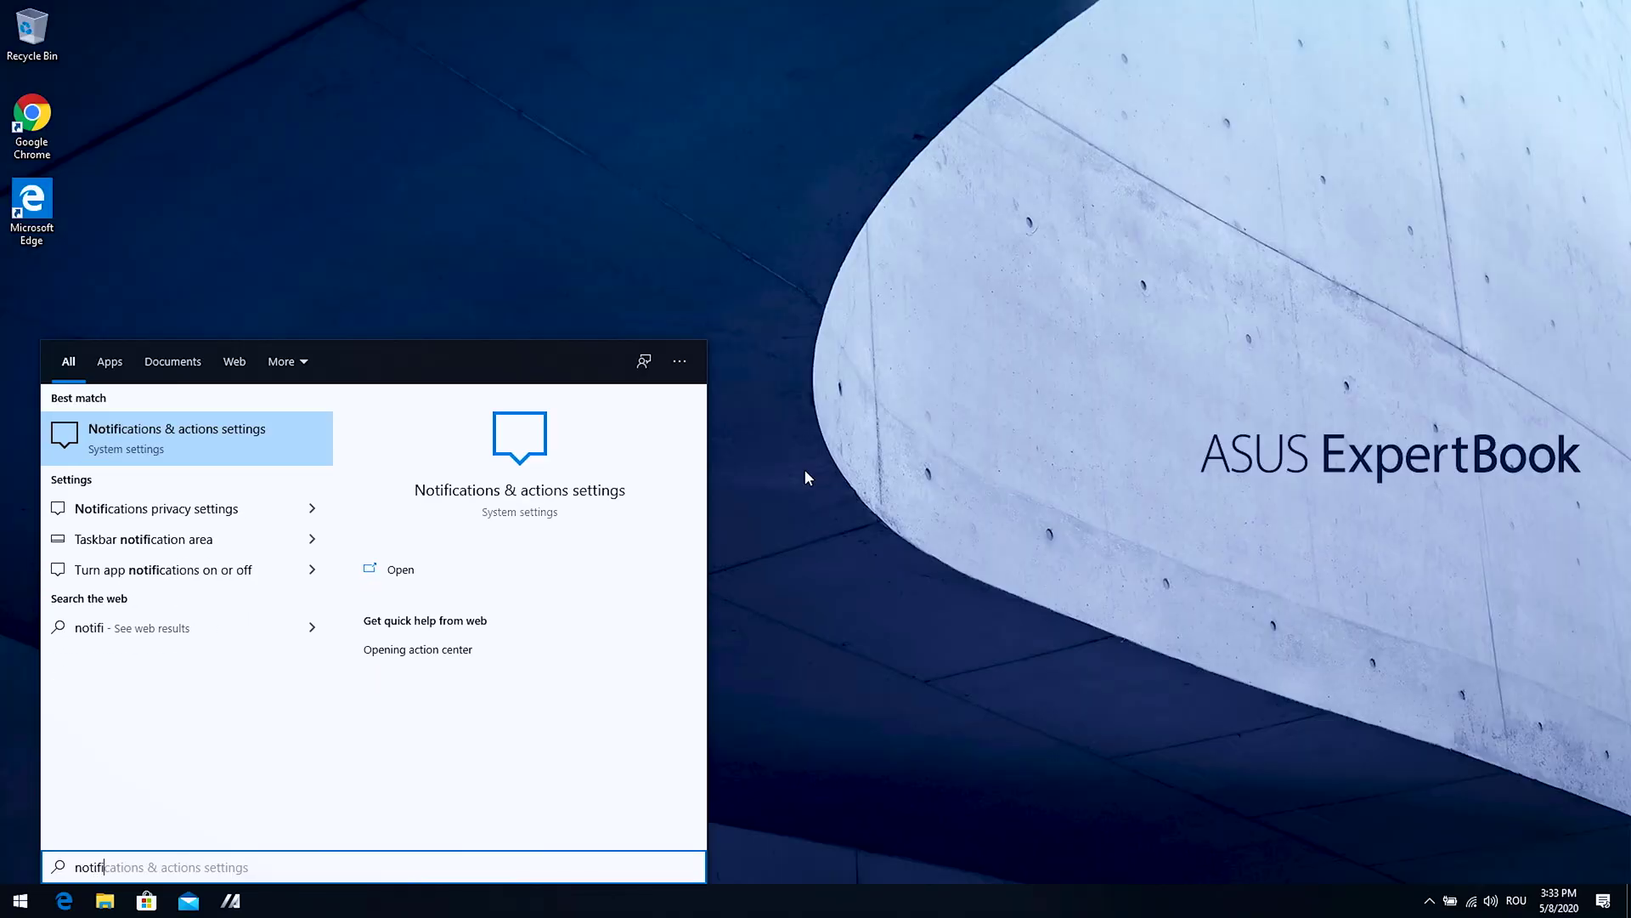
Open the Notifications & actions settings page to turn off tips, tricks and suggestions
key(Return)
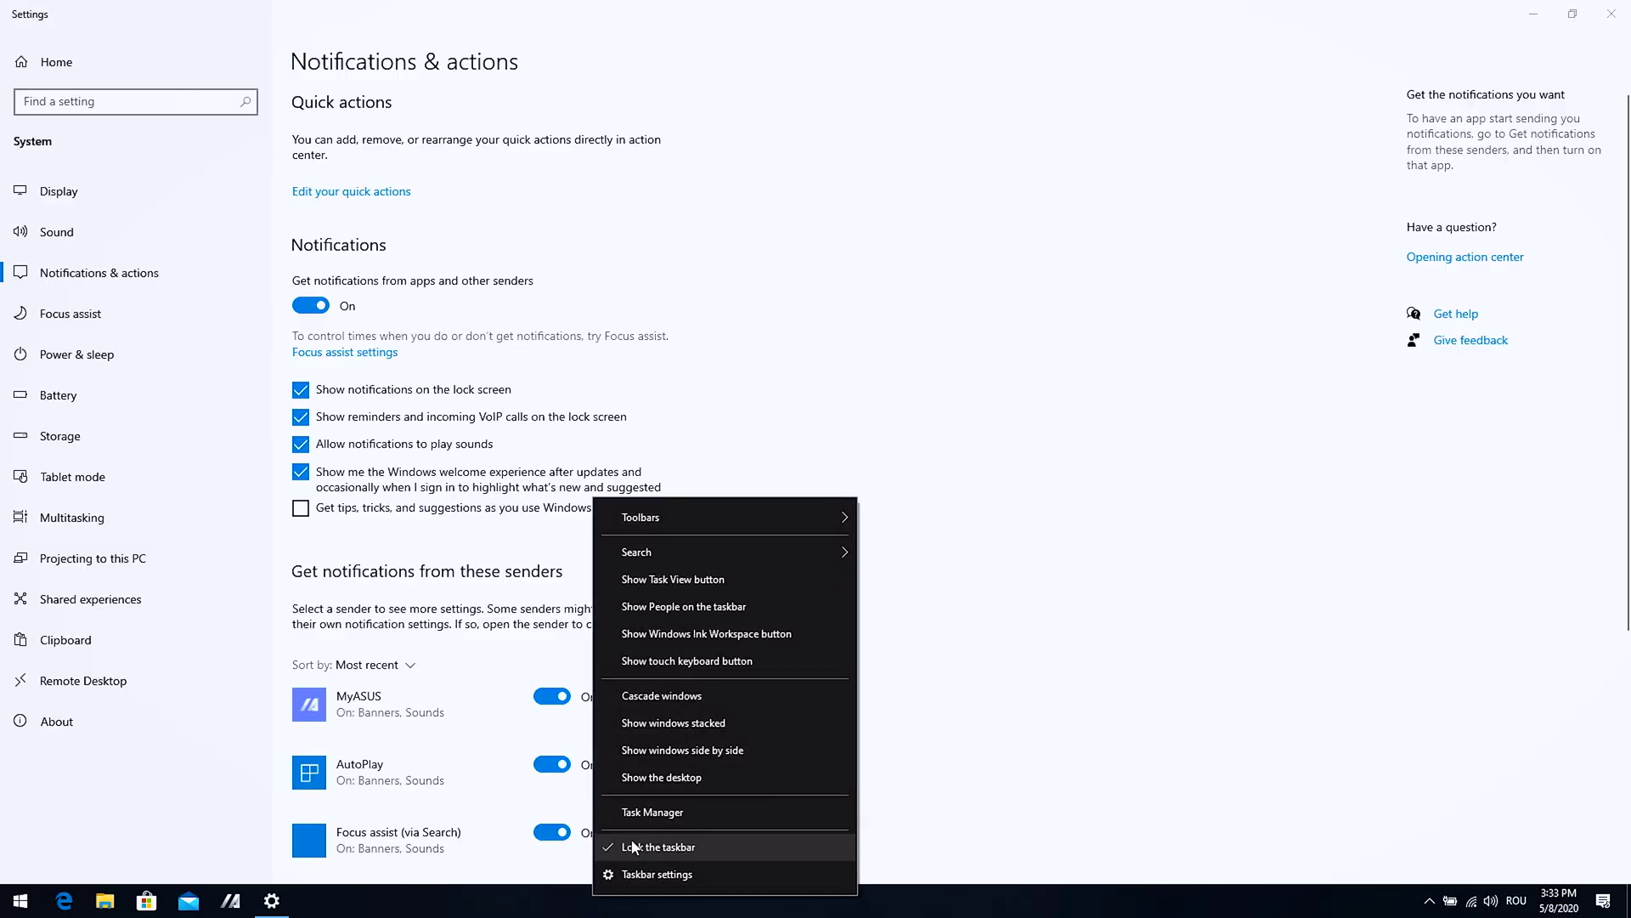
Open Task Manager and show Disk 0 (C:) details on the Performance tab
click(635, 813)
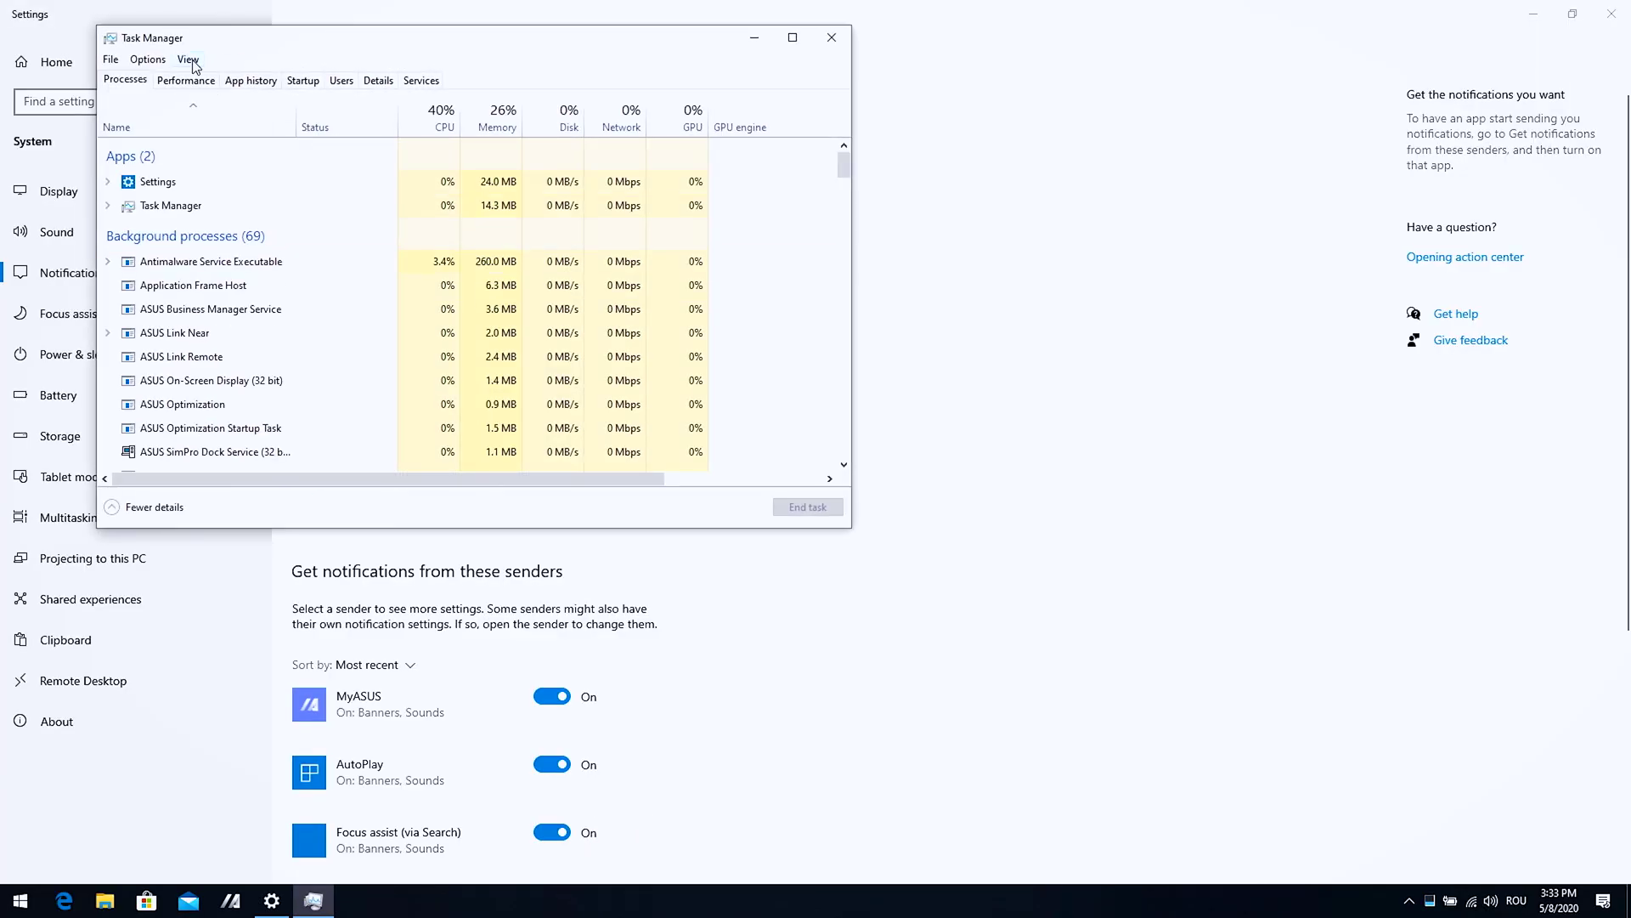
click(194, 82)
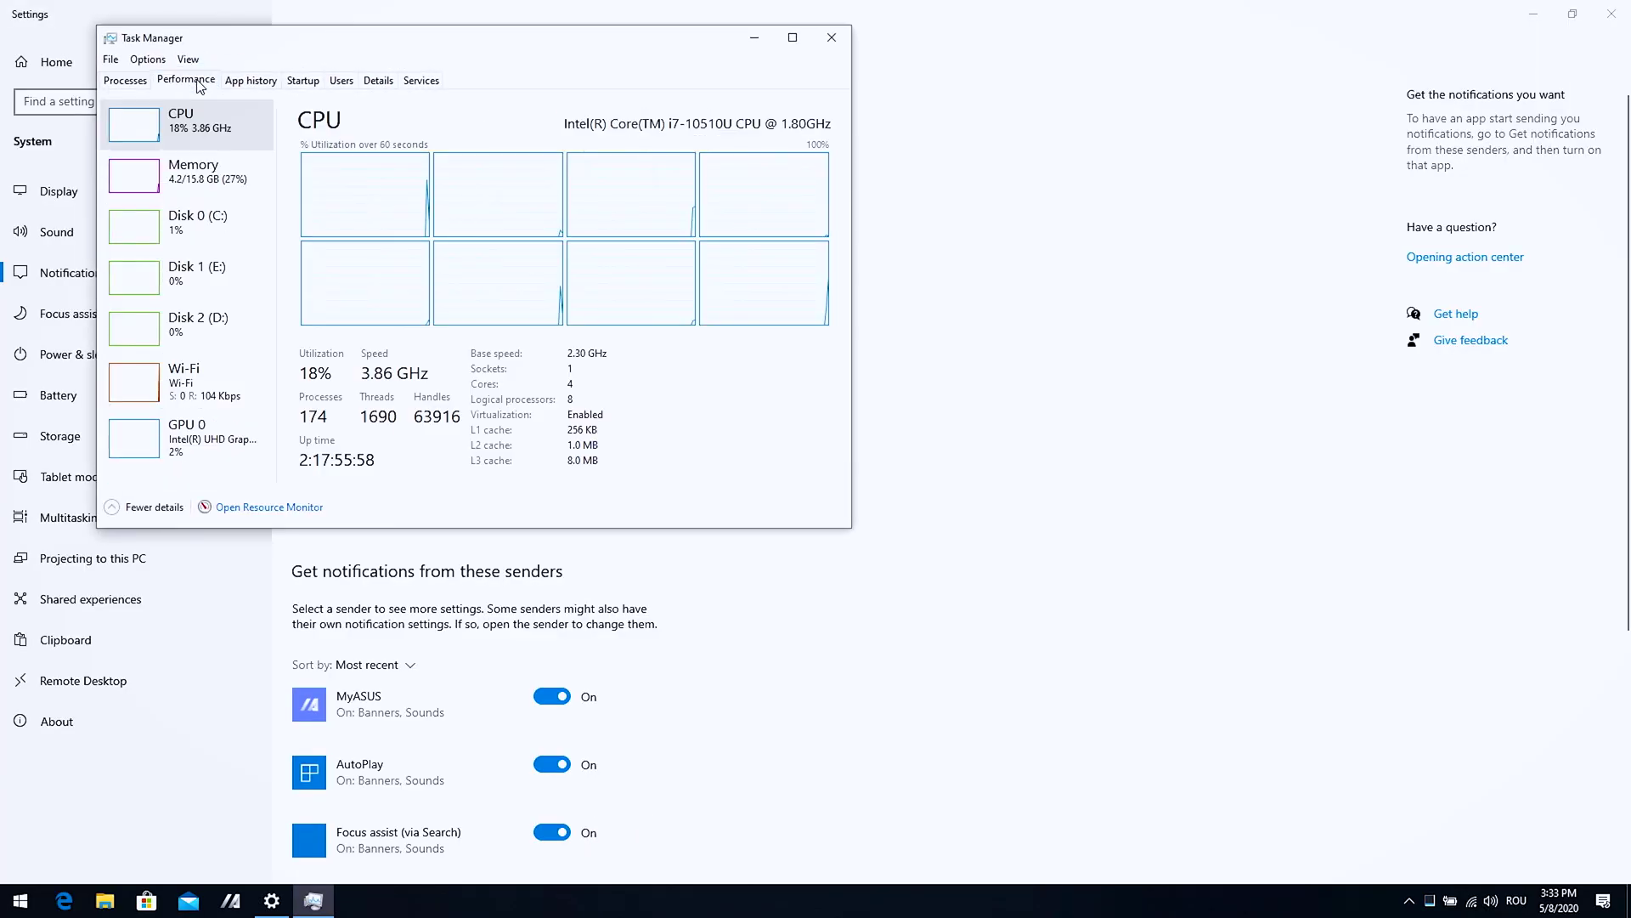
click(208, 224)
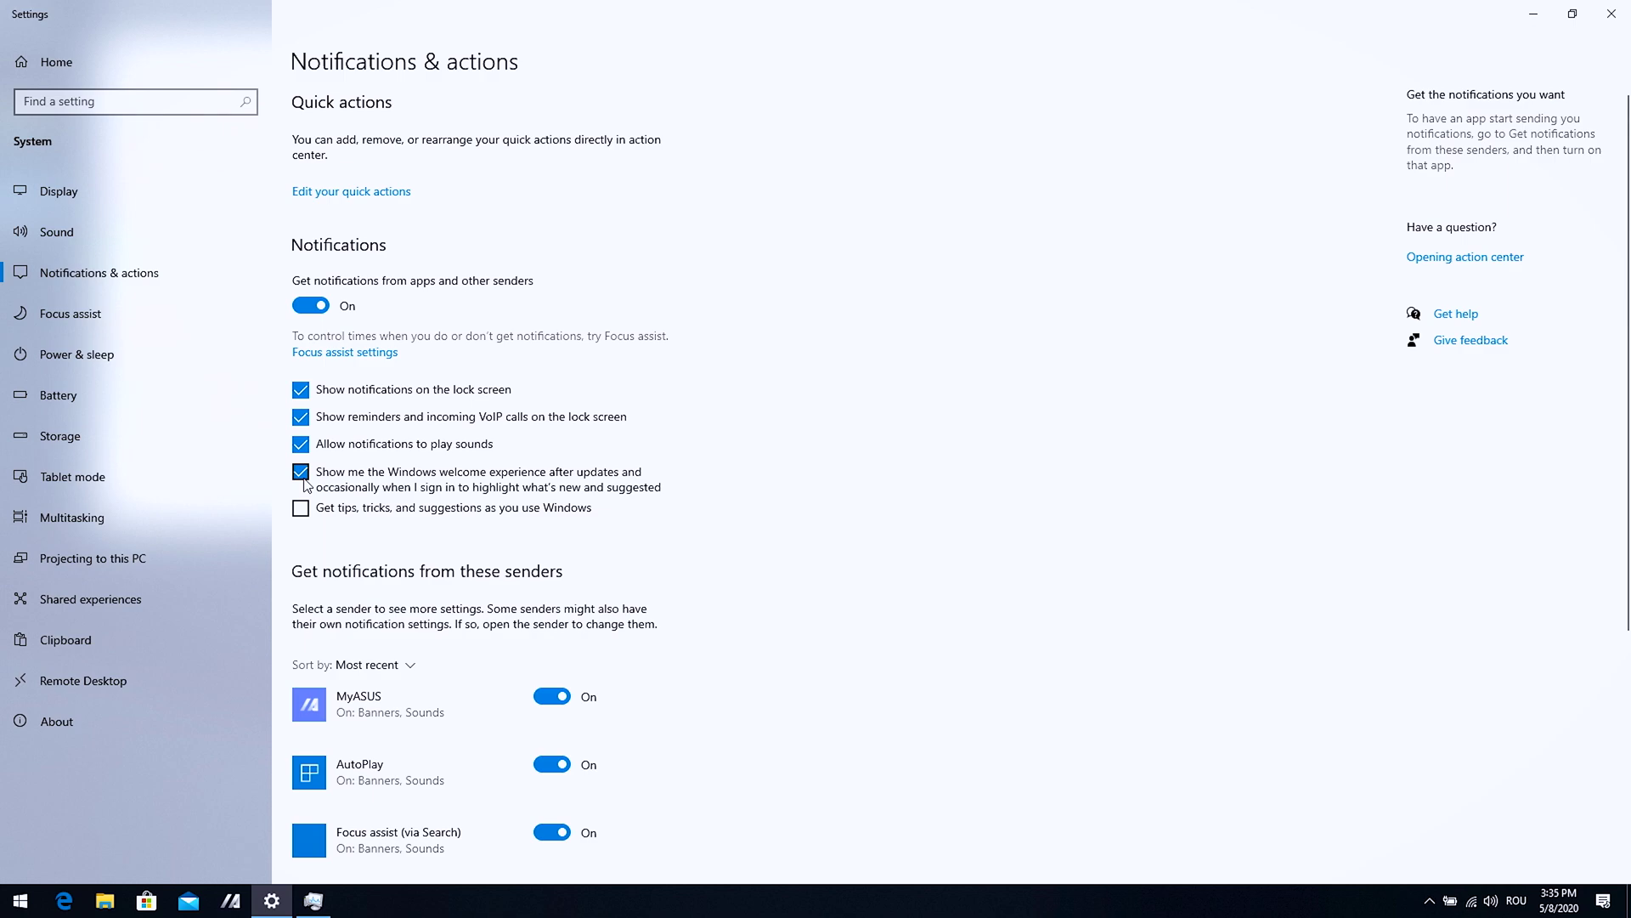
Uncheck 'Show me the Windows welcome experience' and 'Allow notifications to play sounds'
click(302, 477)
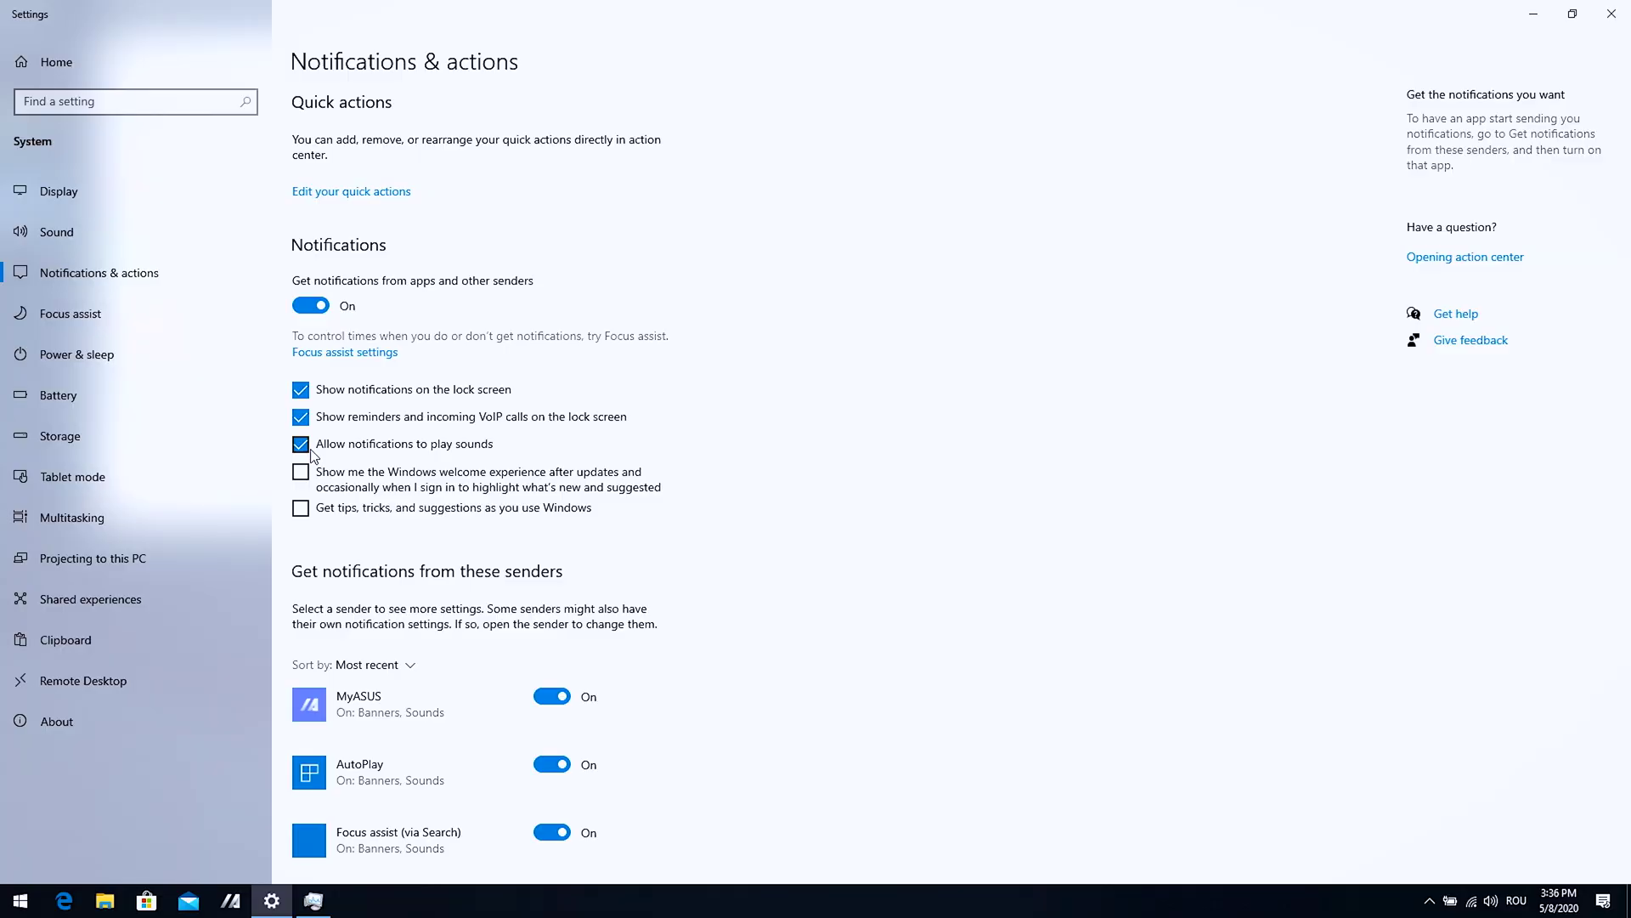
click(301, 446)
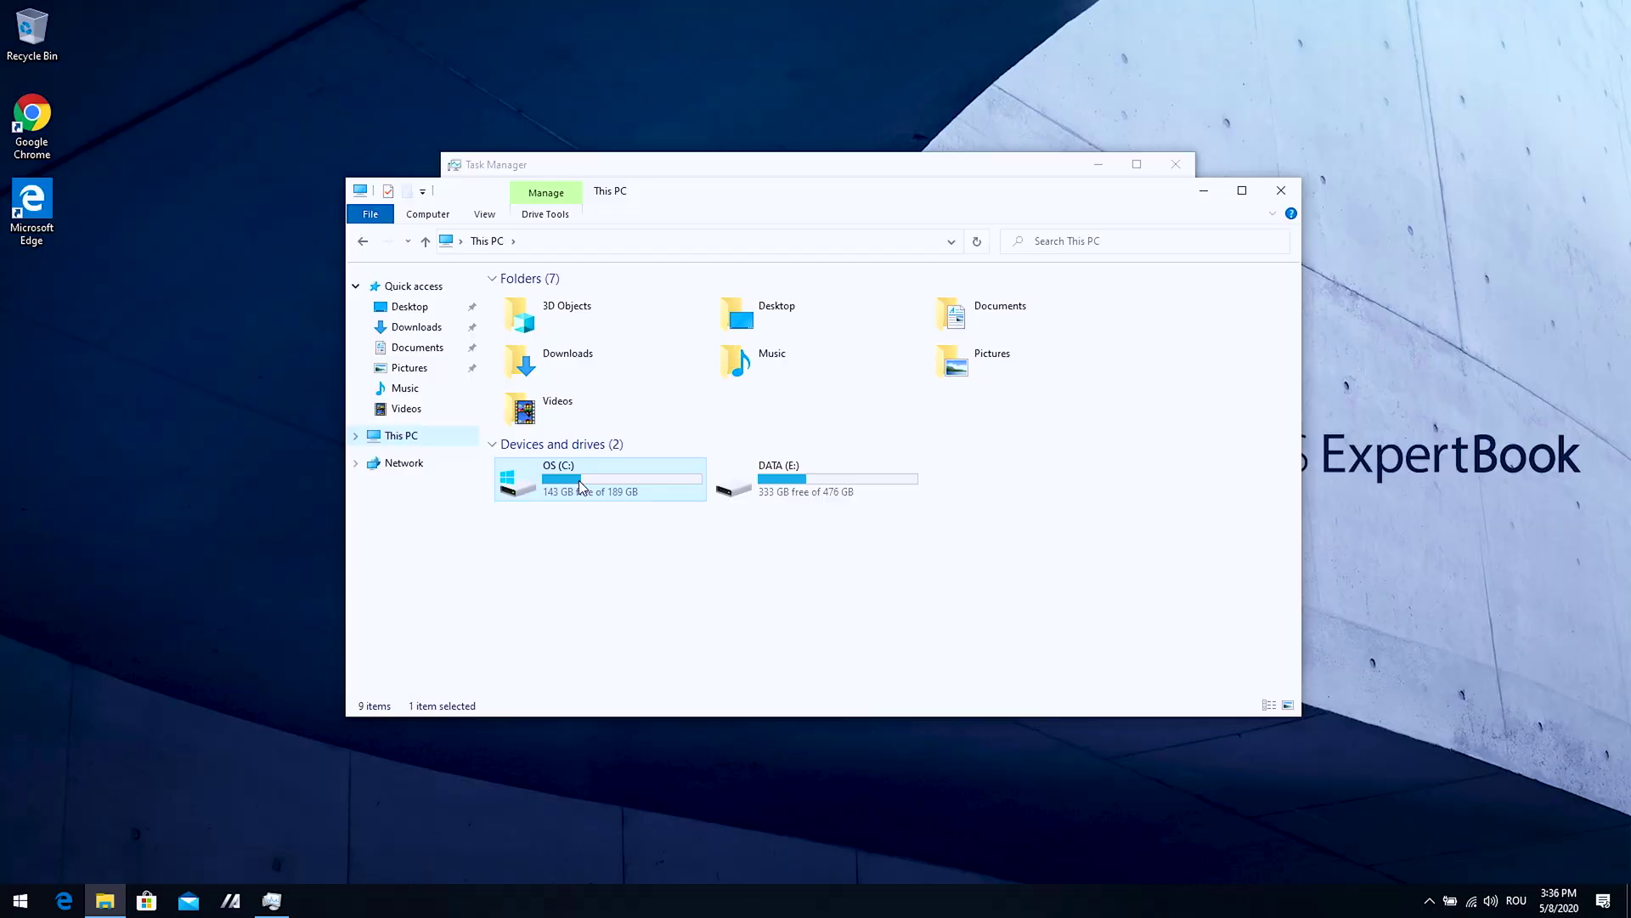
Launch Optimize from the Tools section of the OS (C:) drive's Properties
right_click(581, 488)
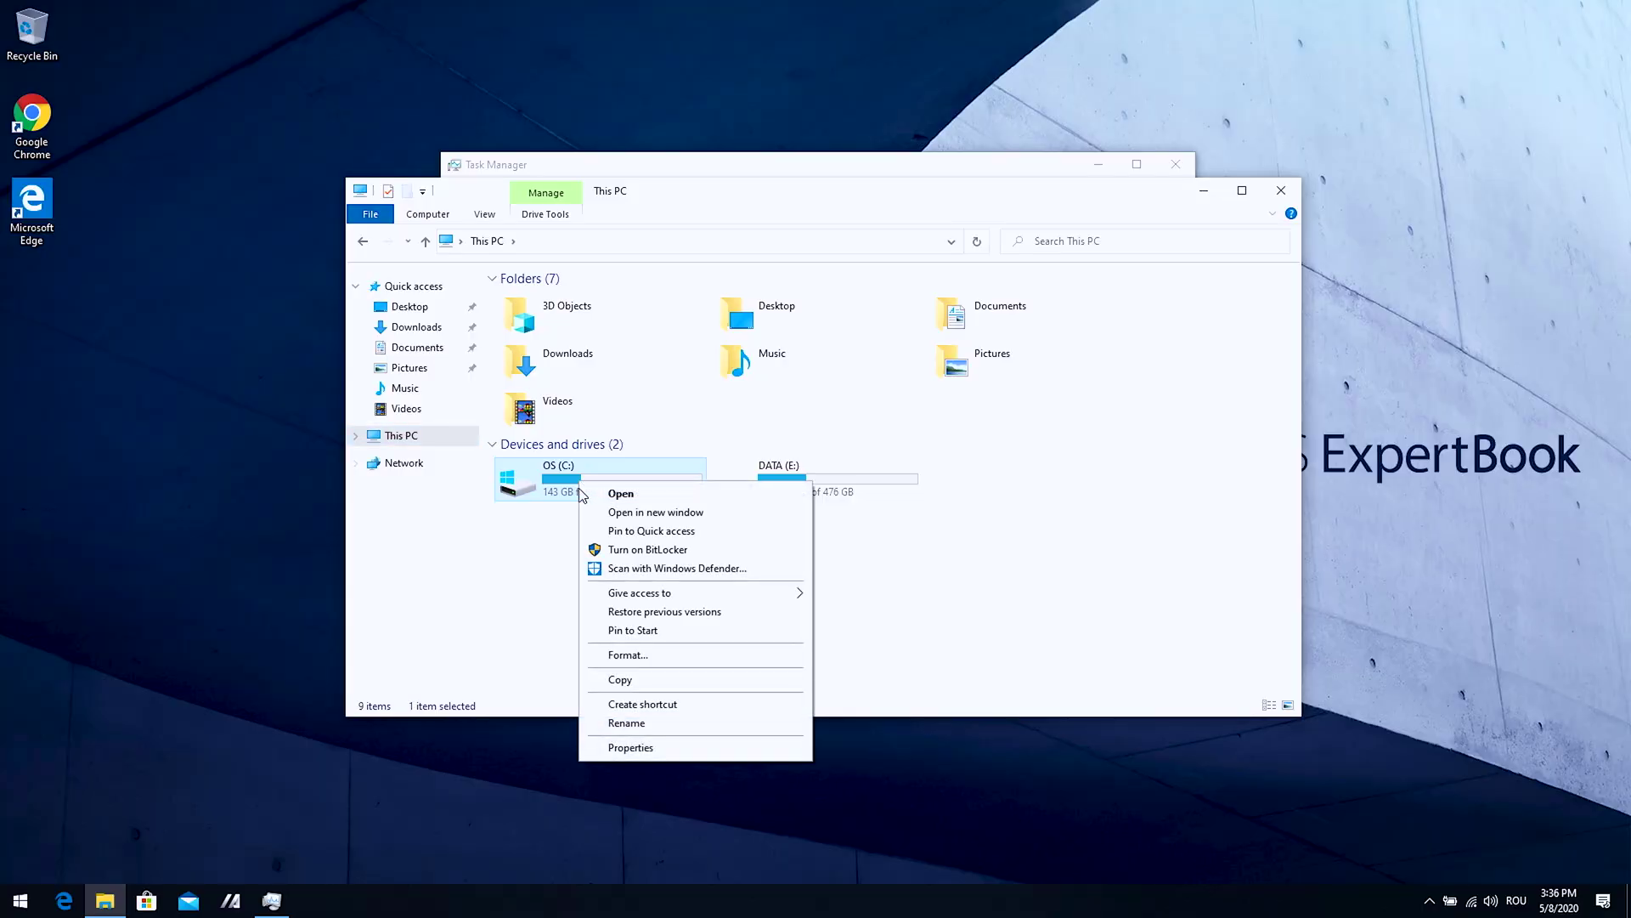
click(658, 749)
click(697, 508)
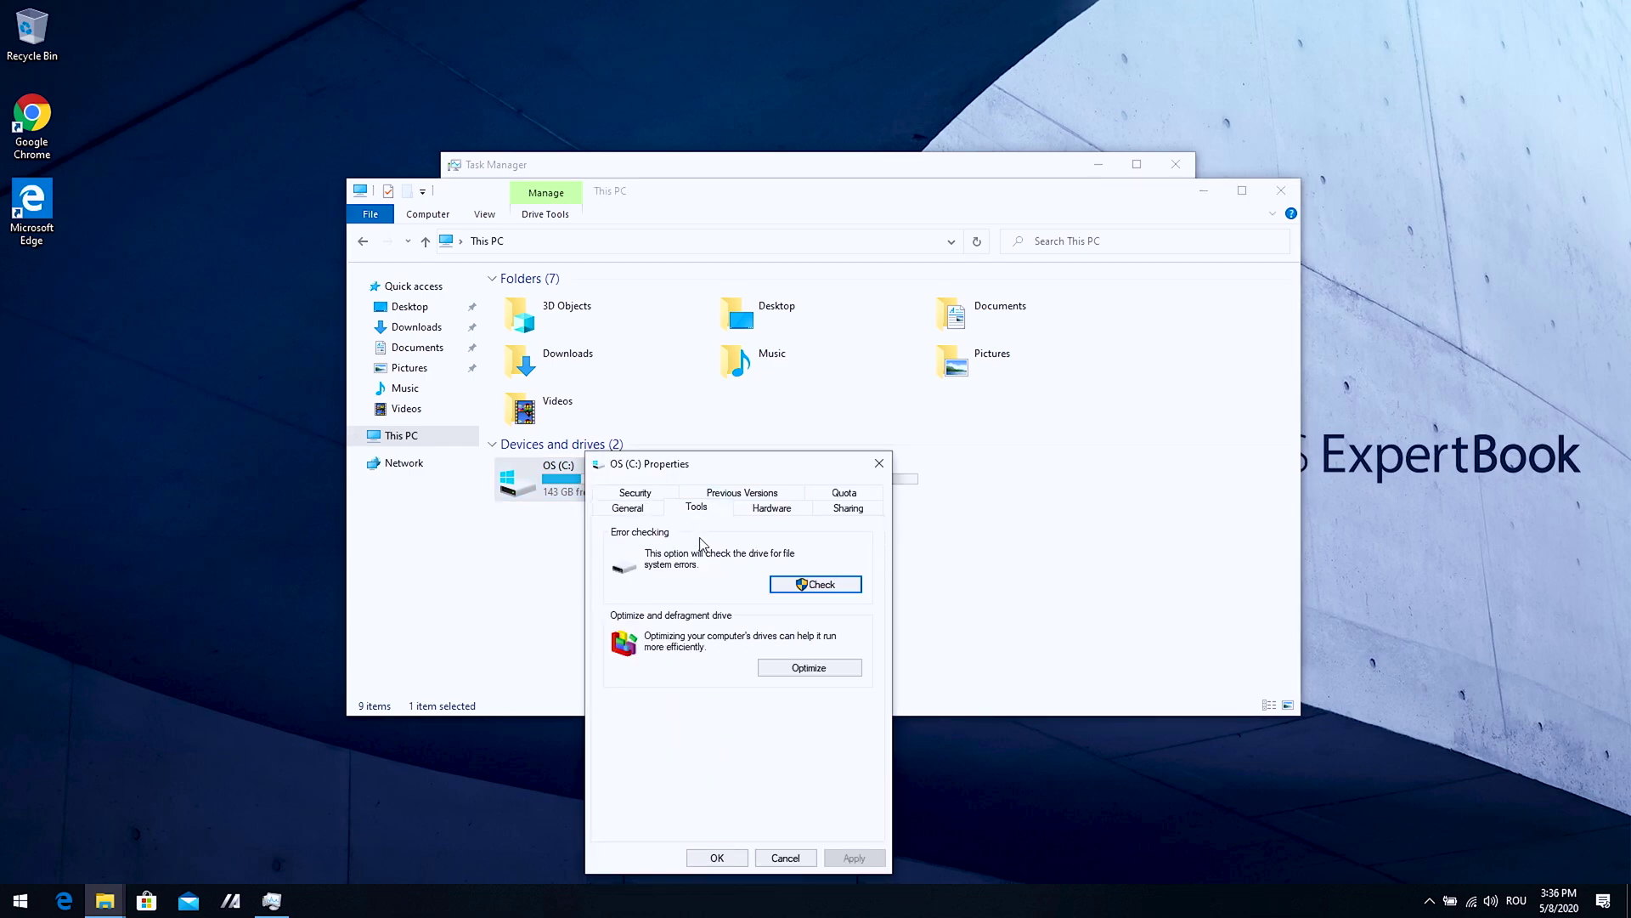
click(791, 667)
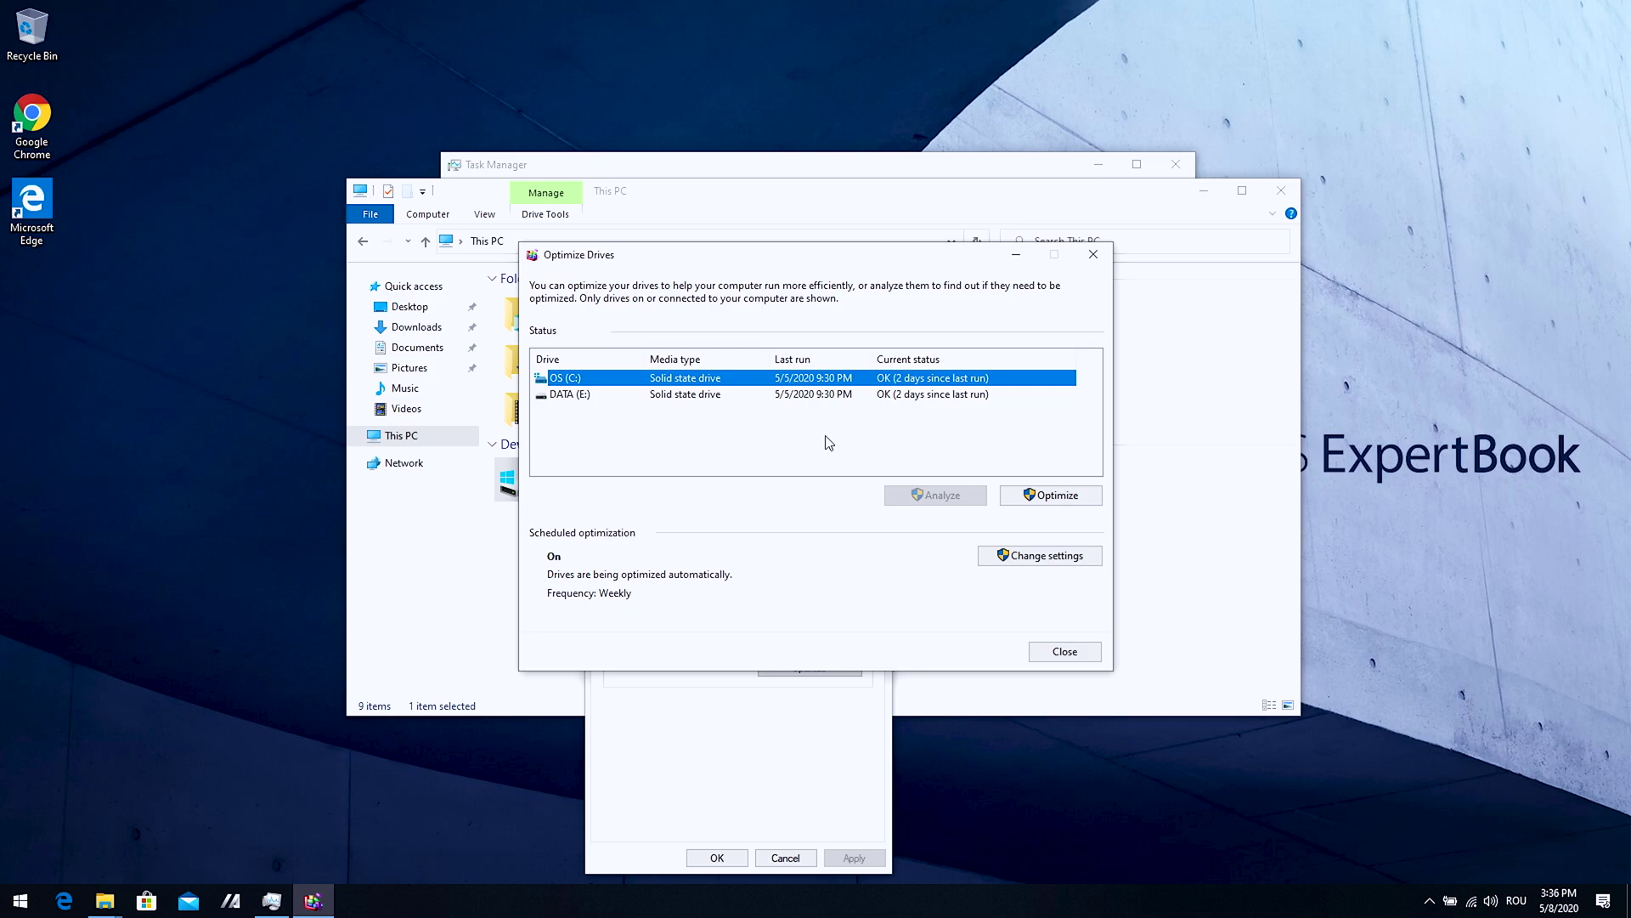
Select both OS (C:) and DATA (E:) drives and run Optimize all
click(820, 395)
shift+click(819, 382)
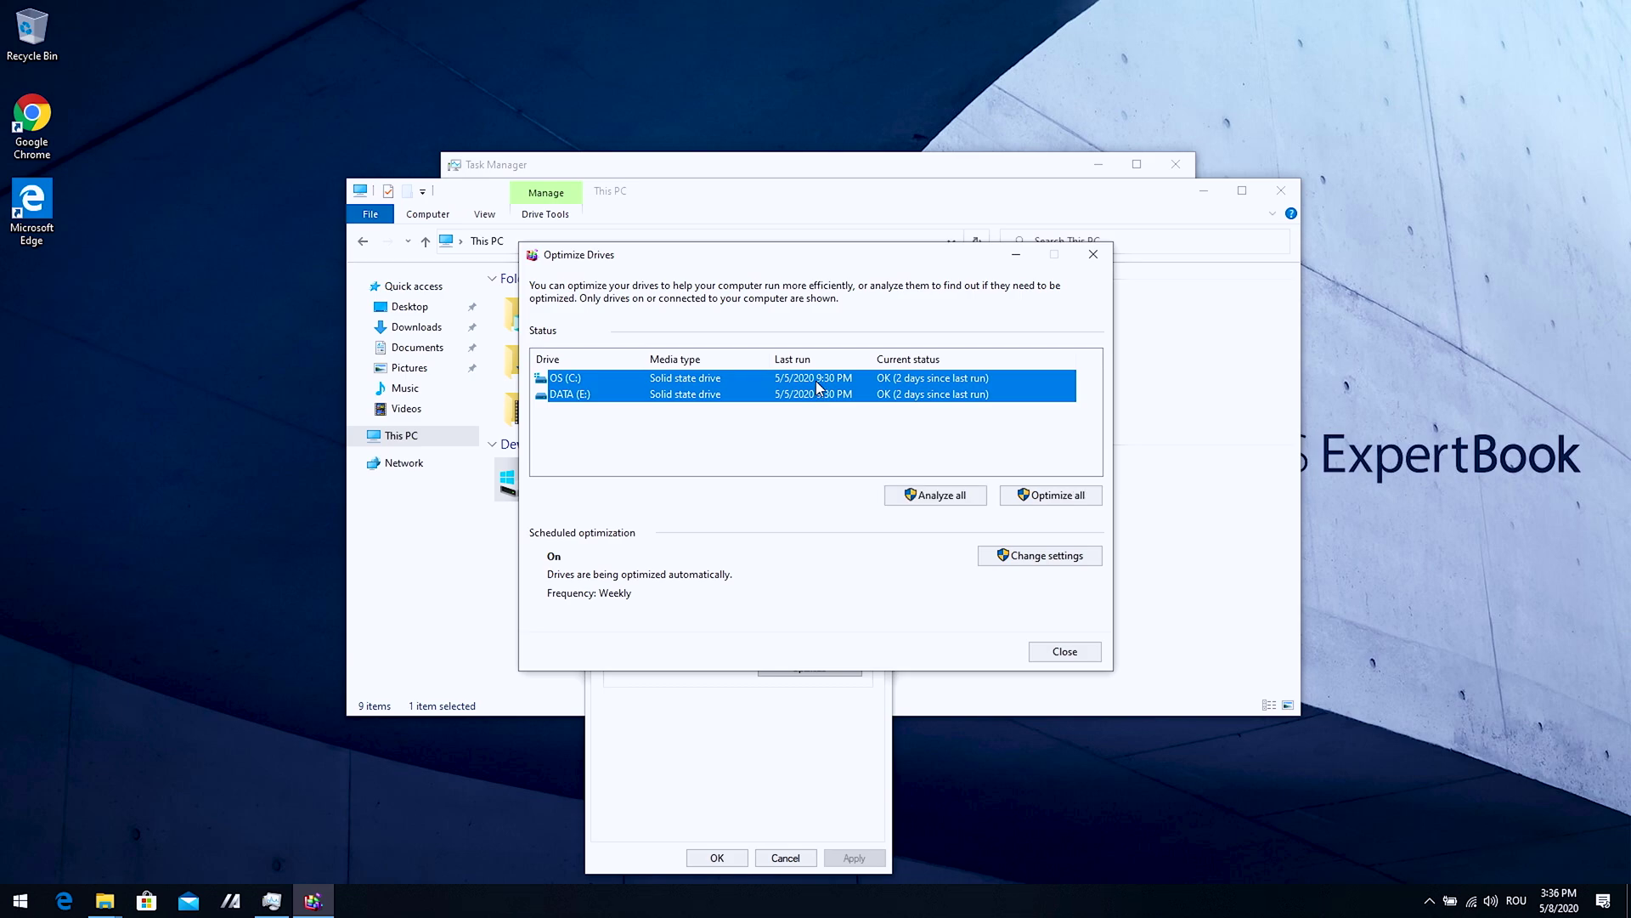
click(1039, 496)
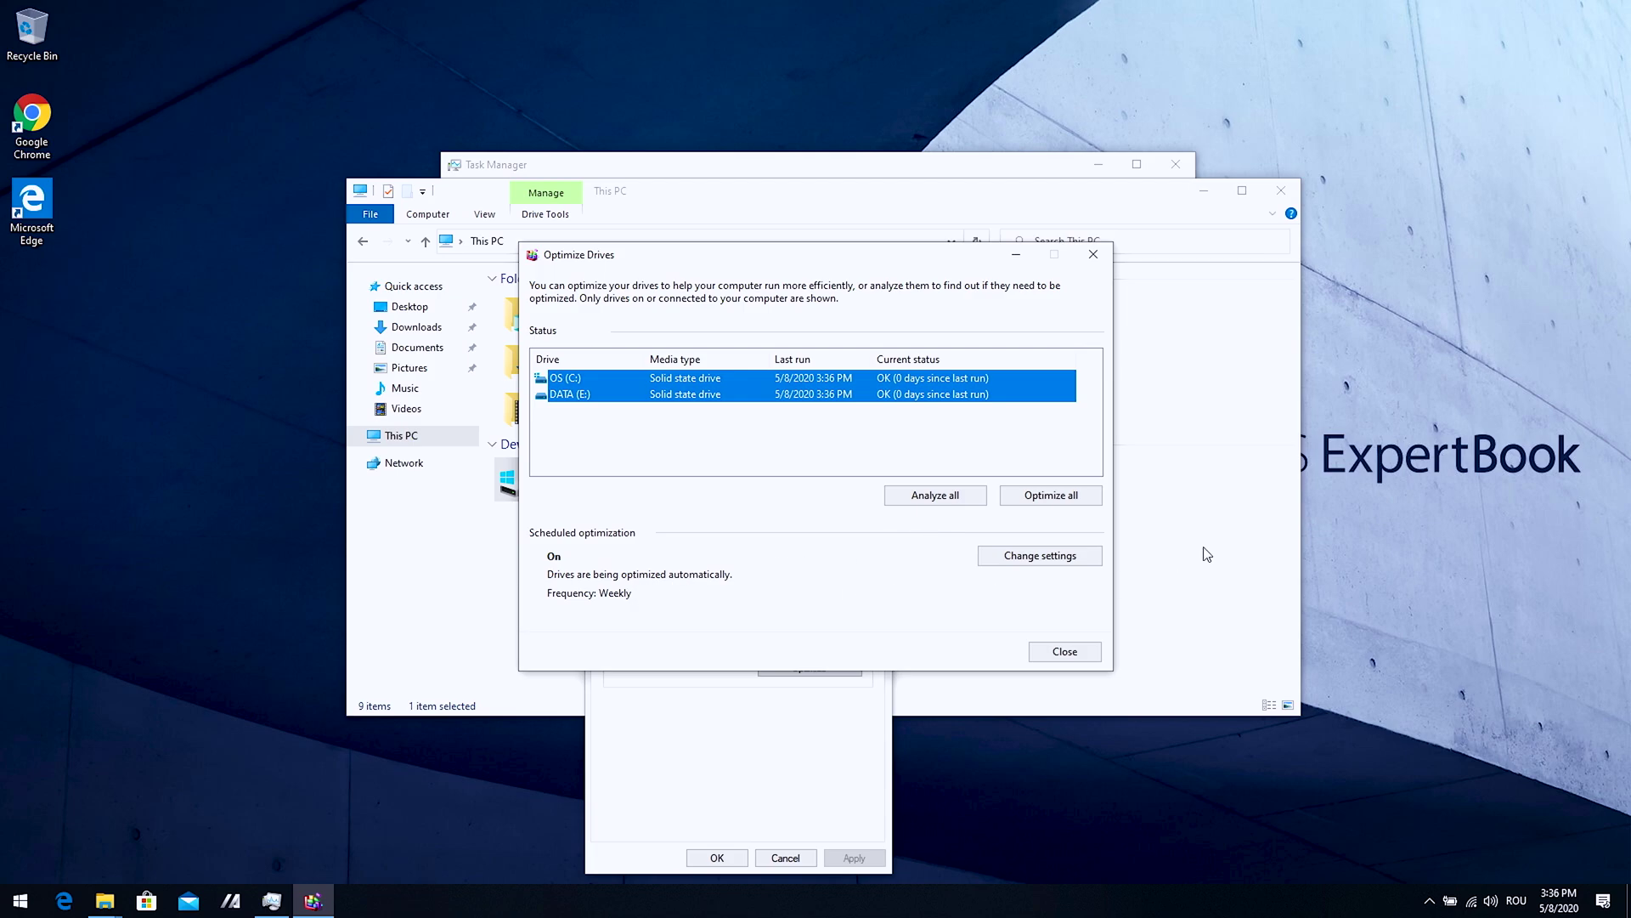
click(1019, 458)
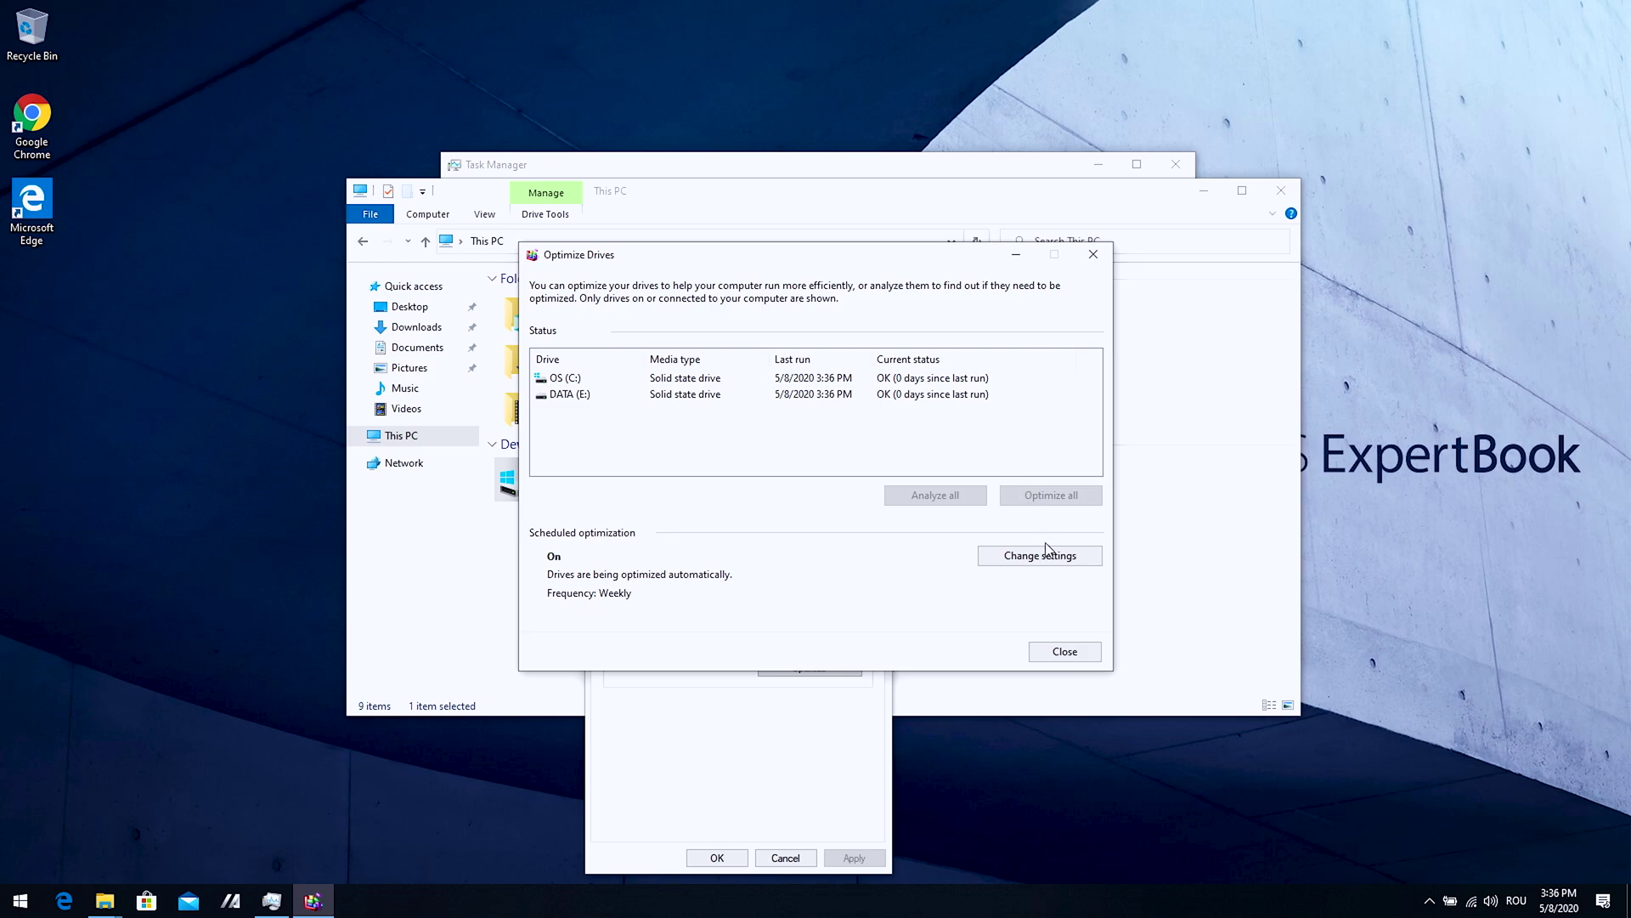
Change the scheduled optimization frequency from Weekly to Daily
click(935, 395)
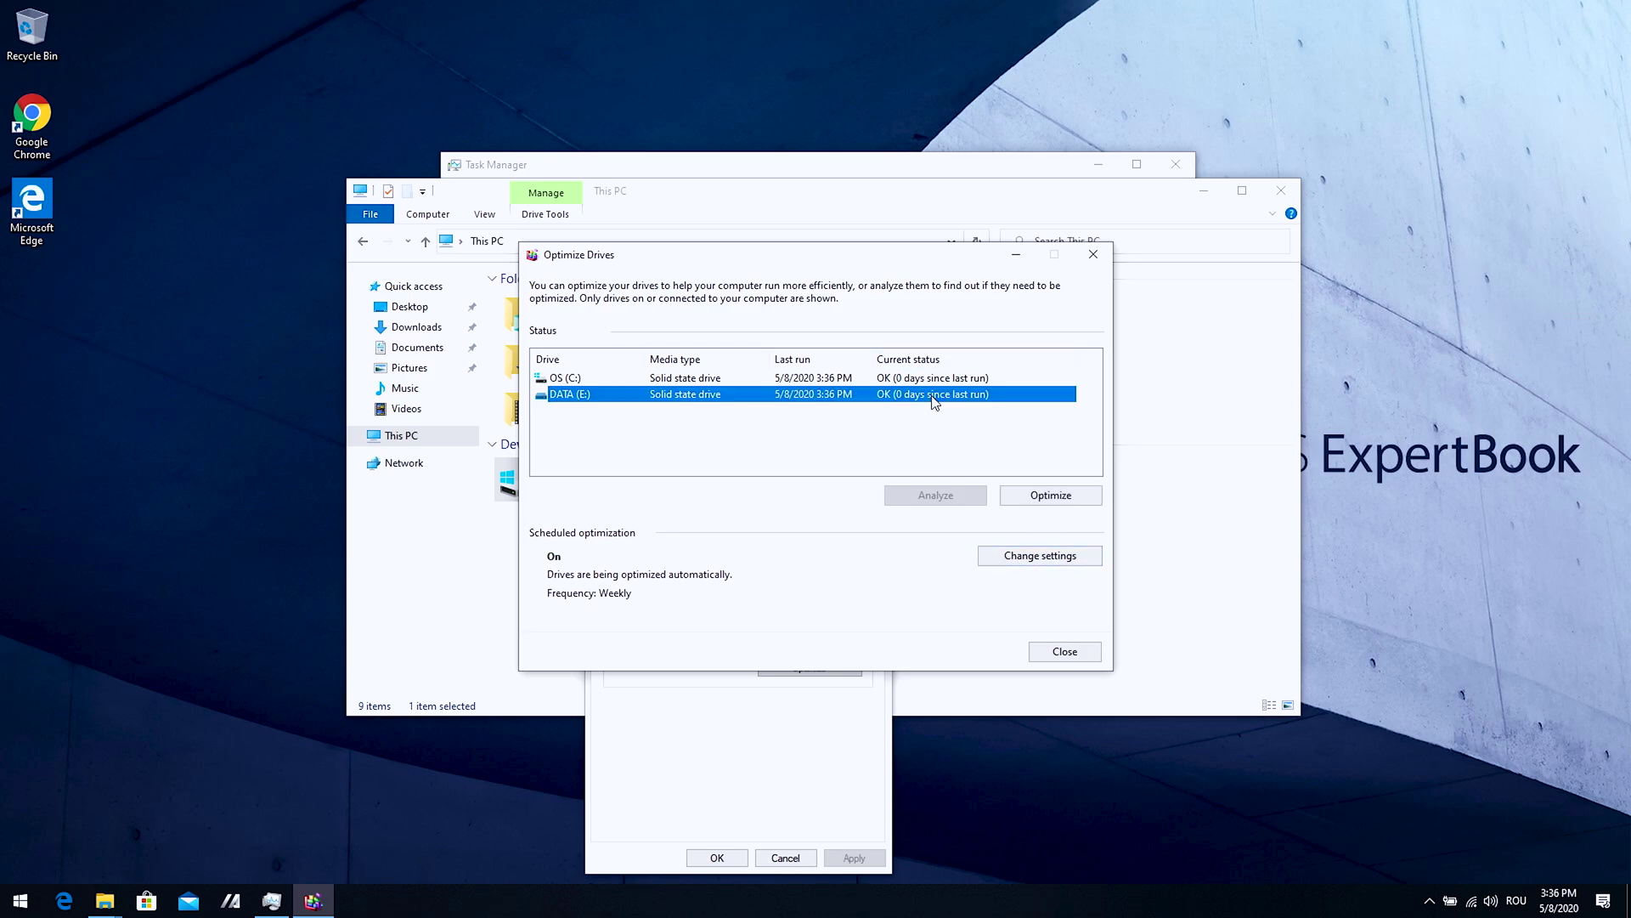
click(1024, 556)
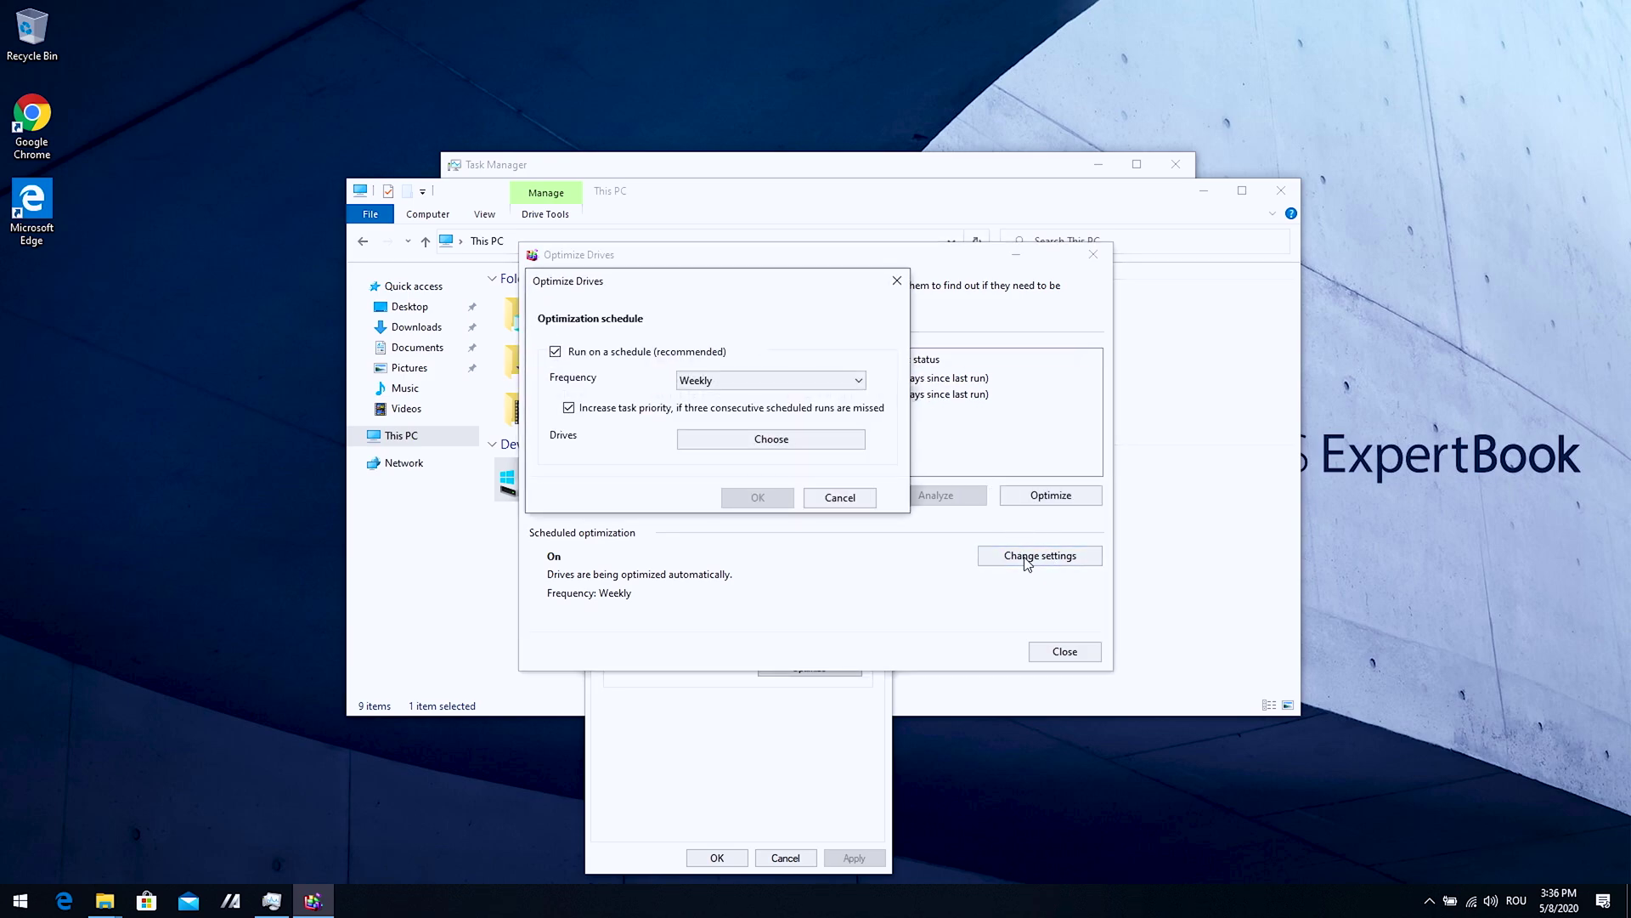
click(755, 381)
click(755, 396)
click(780, 497)
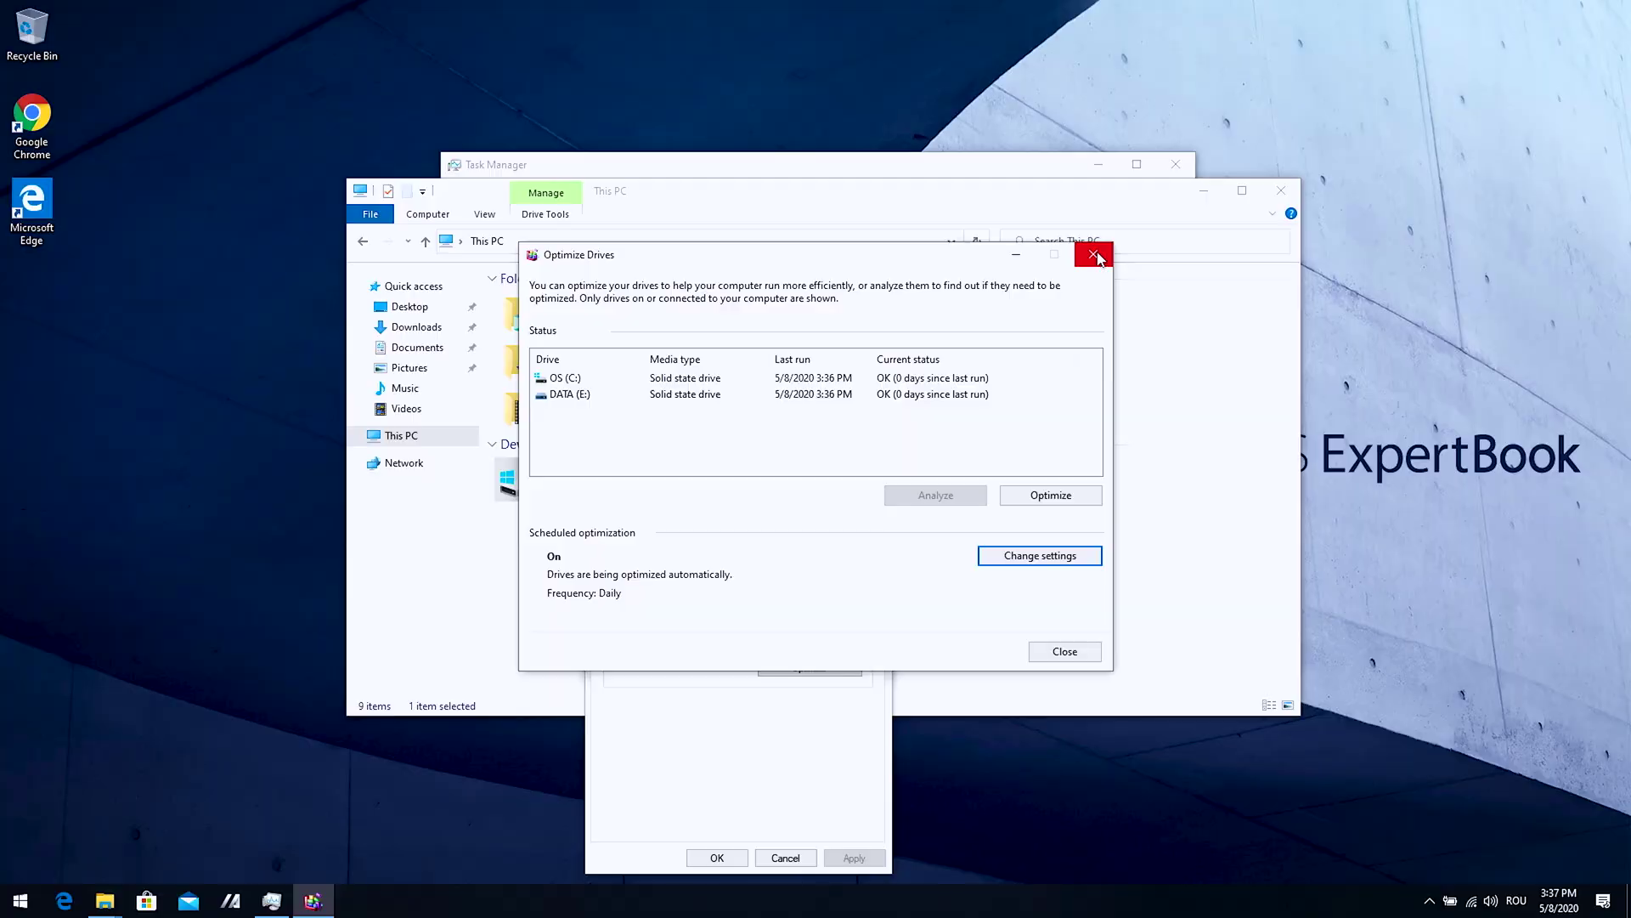
Close Optimize Drives, the C: properties and This PC, then show the desktop
click(1096, 247)
click(879, 463)
click(1279, 196)
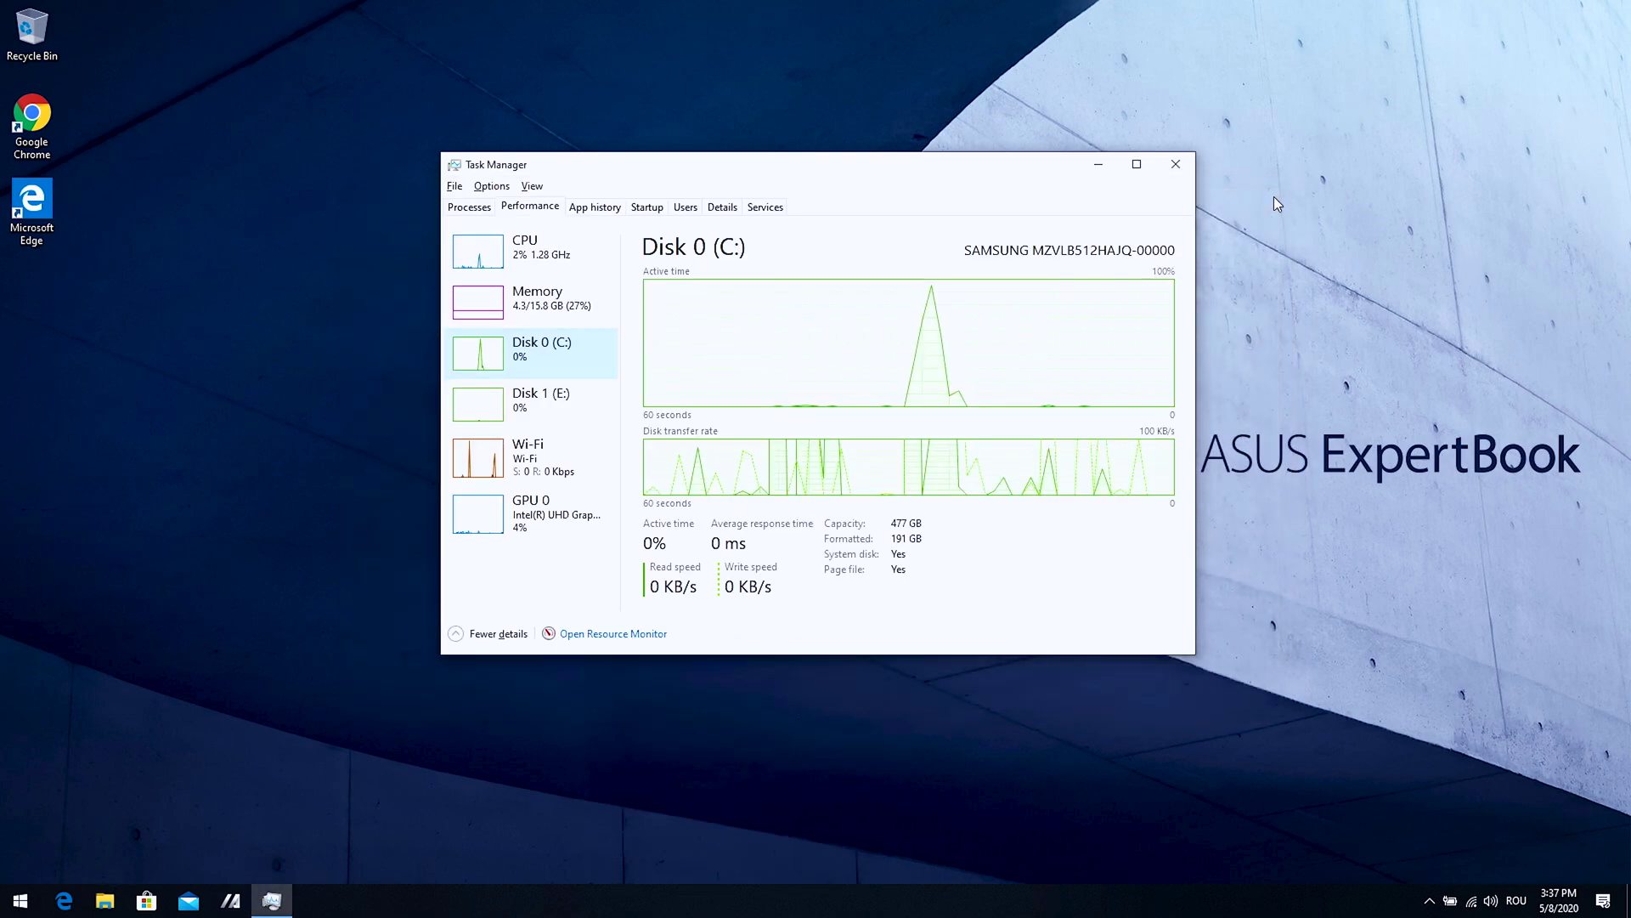
key(super+d)
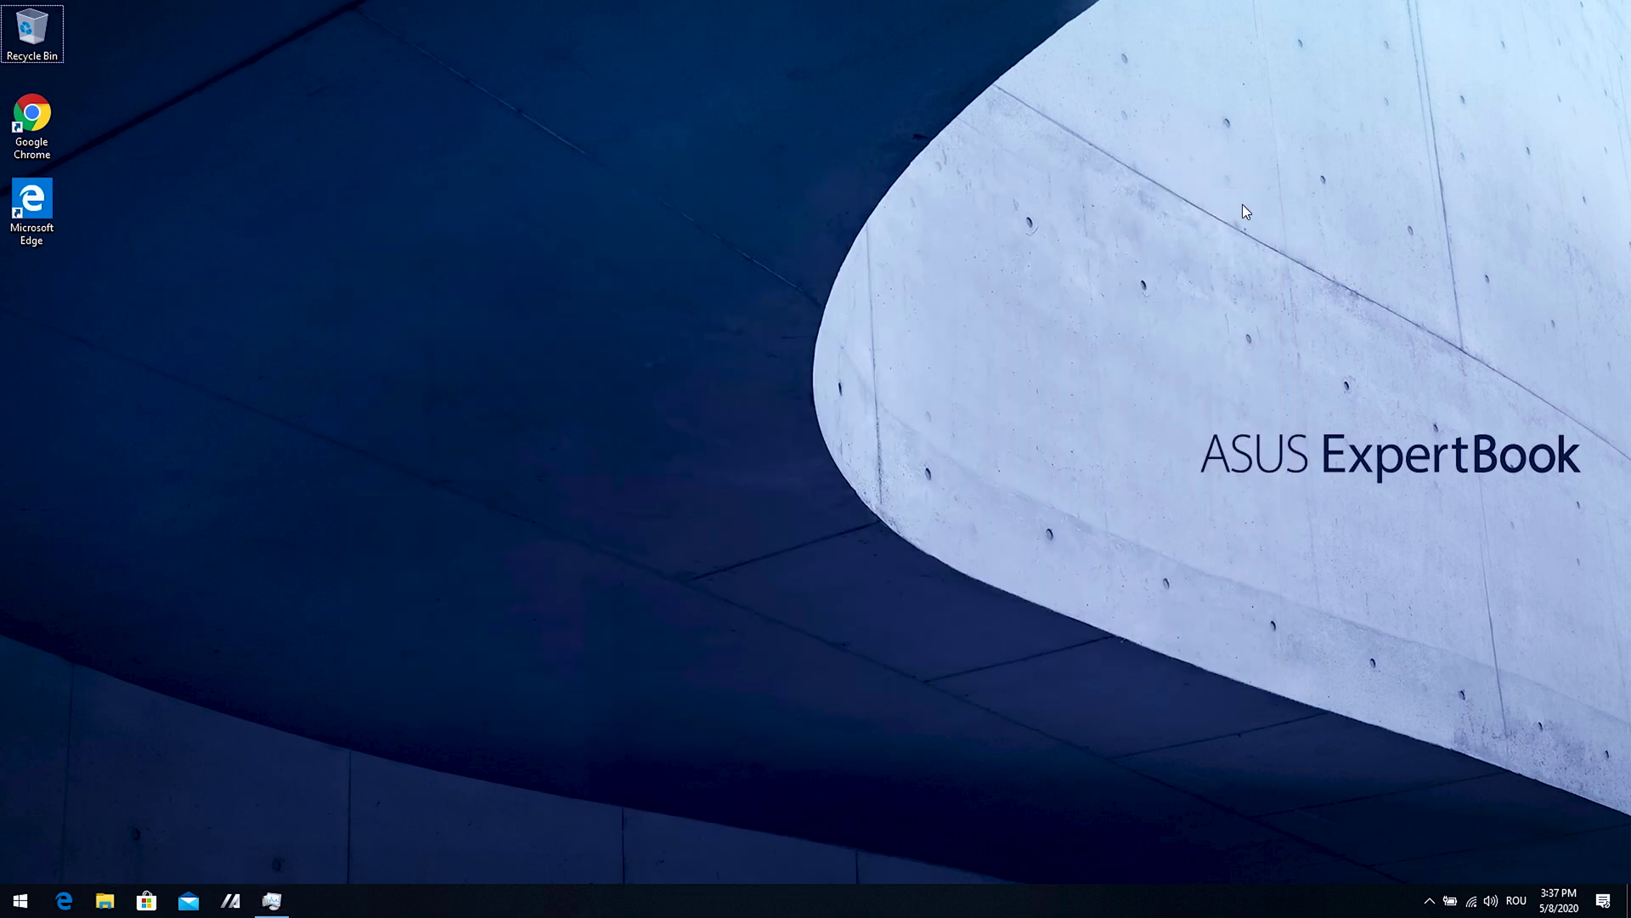
Expand the ASUS folder in Start, launch ASUS Business Manager, then close it
click(19, 901)
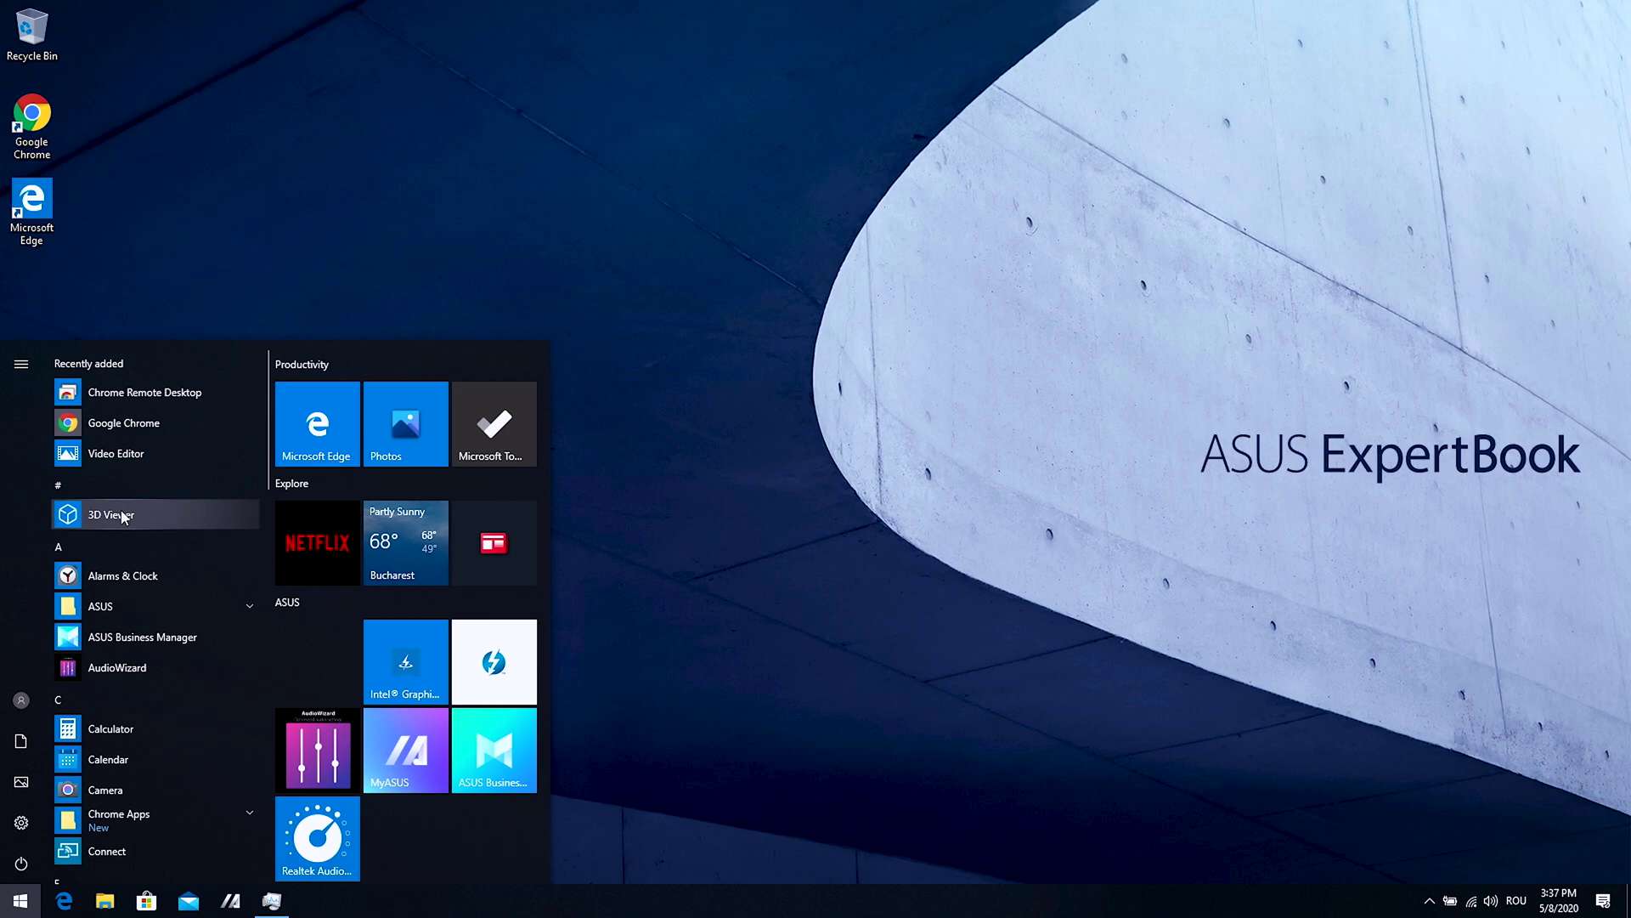
click(113, 609)
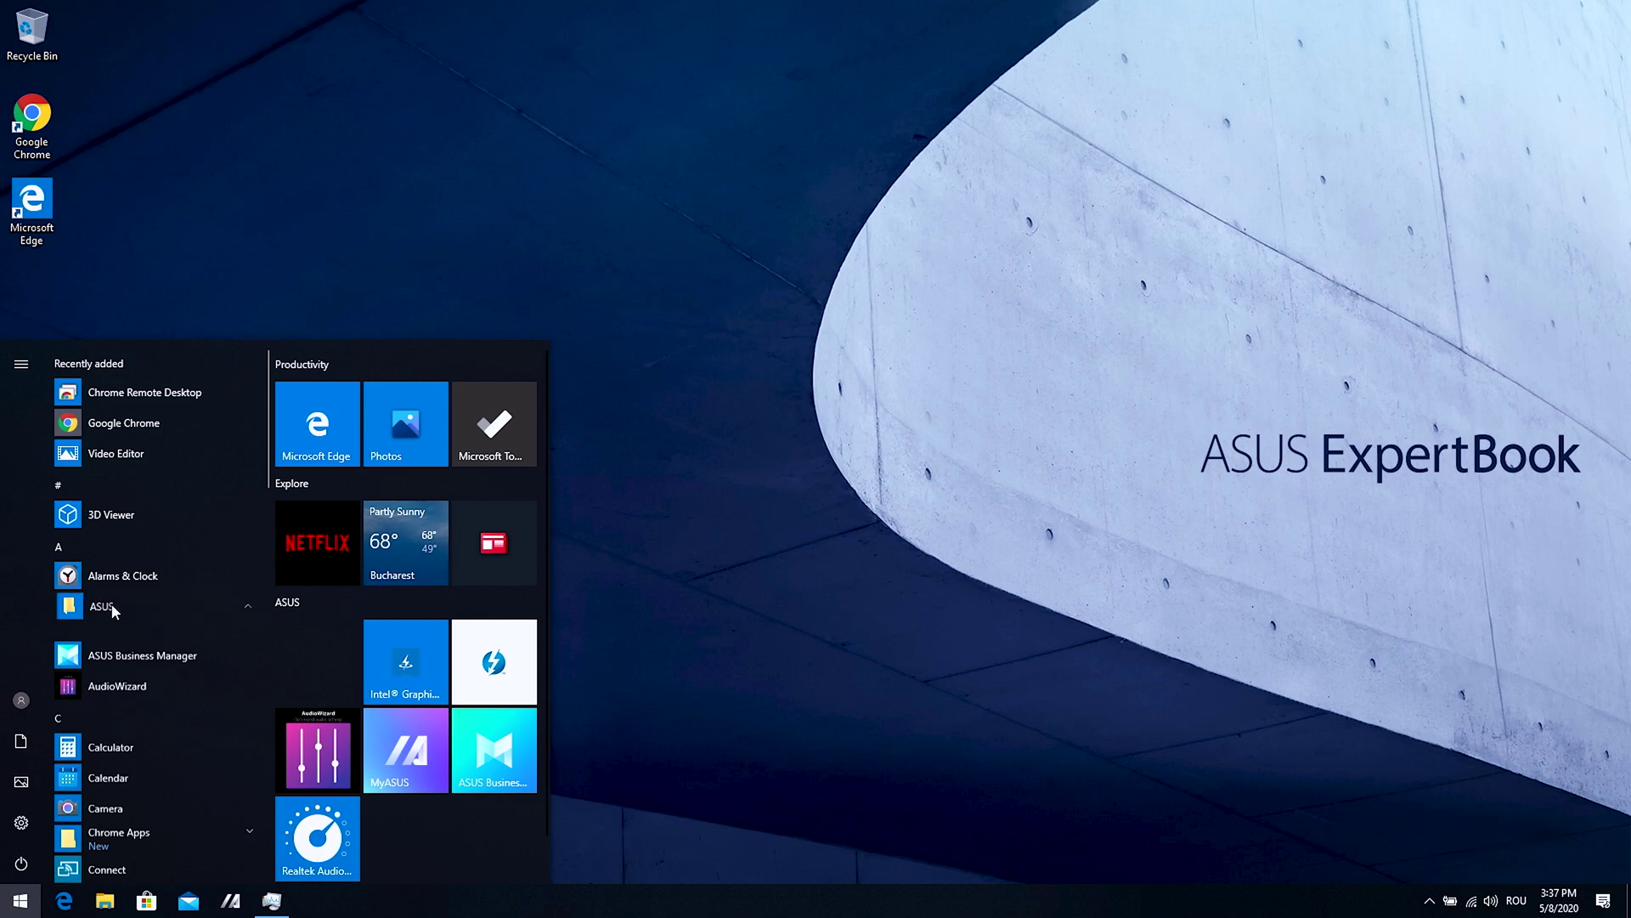
click(118, 668)
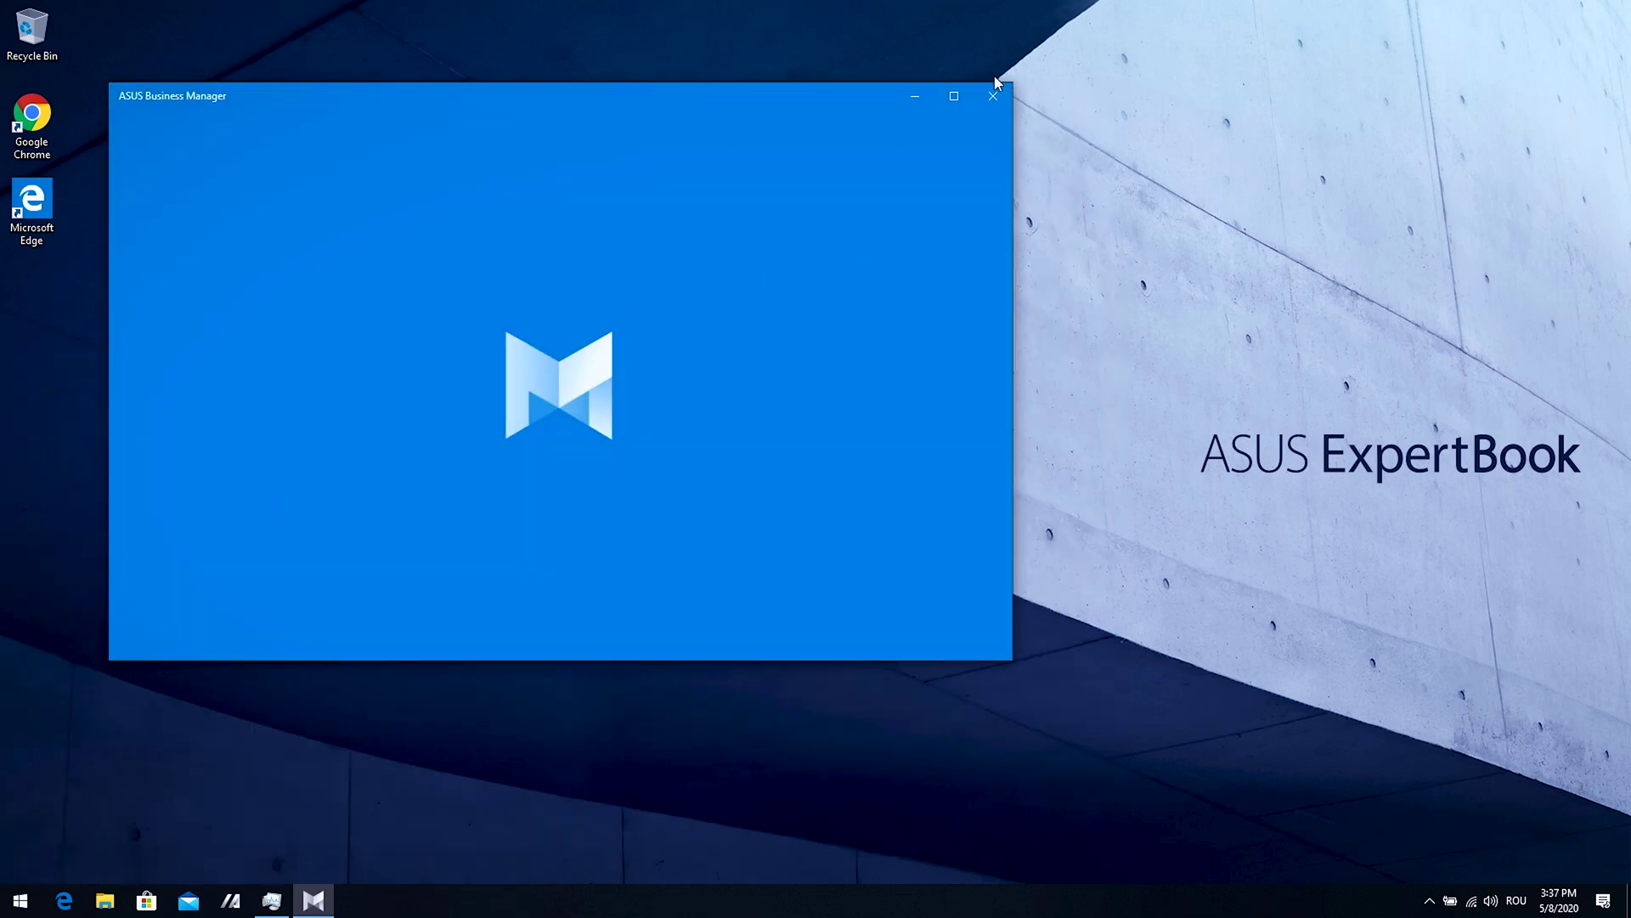
click(992, 95)
Reopen the Start menu and launch AudioWizard from the ASUS folder
click(20, 901)
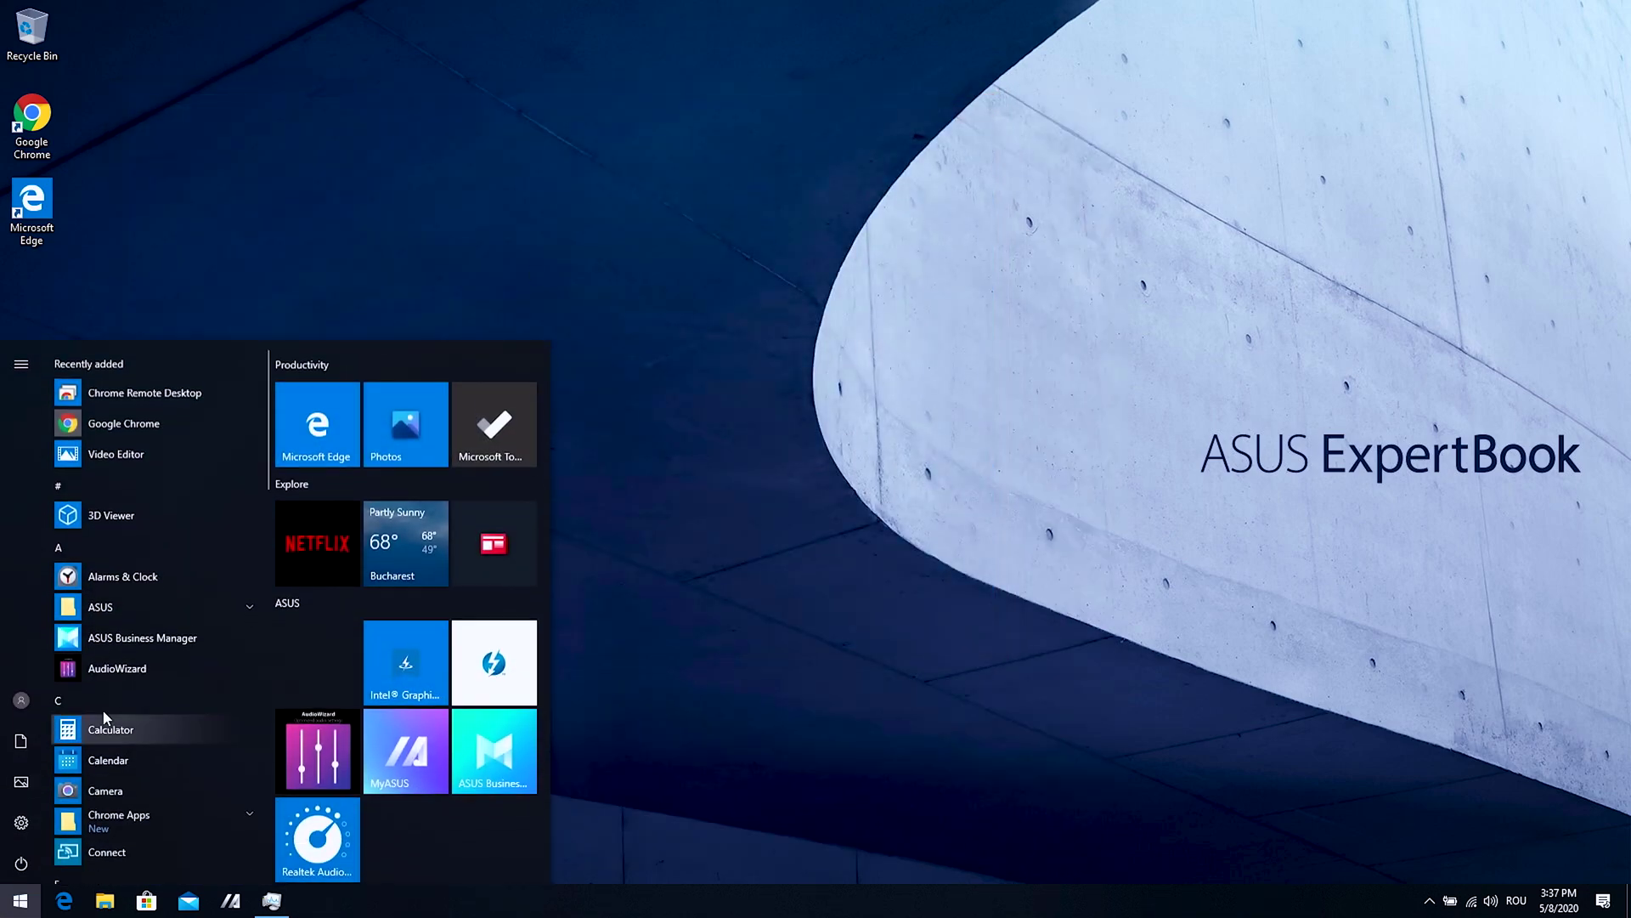
right_click(109, 630)
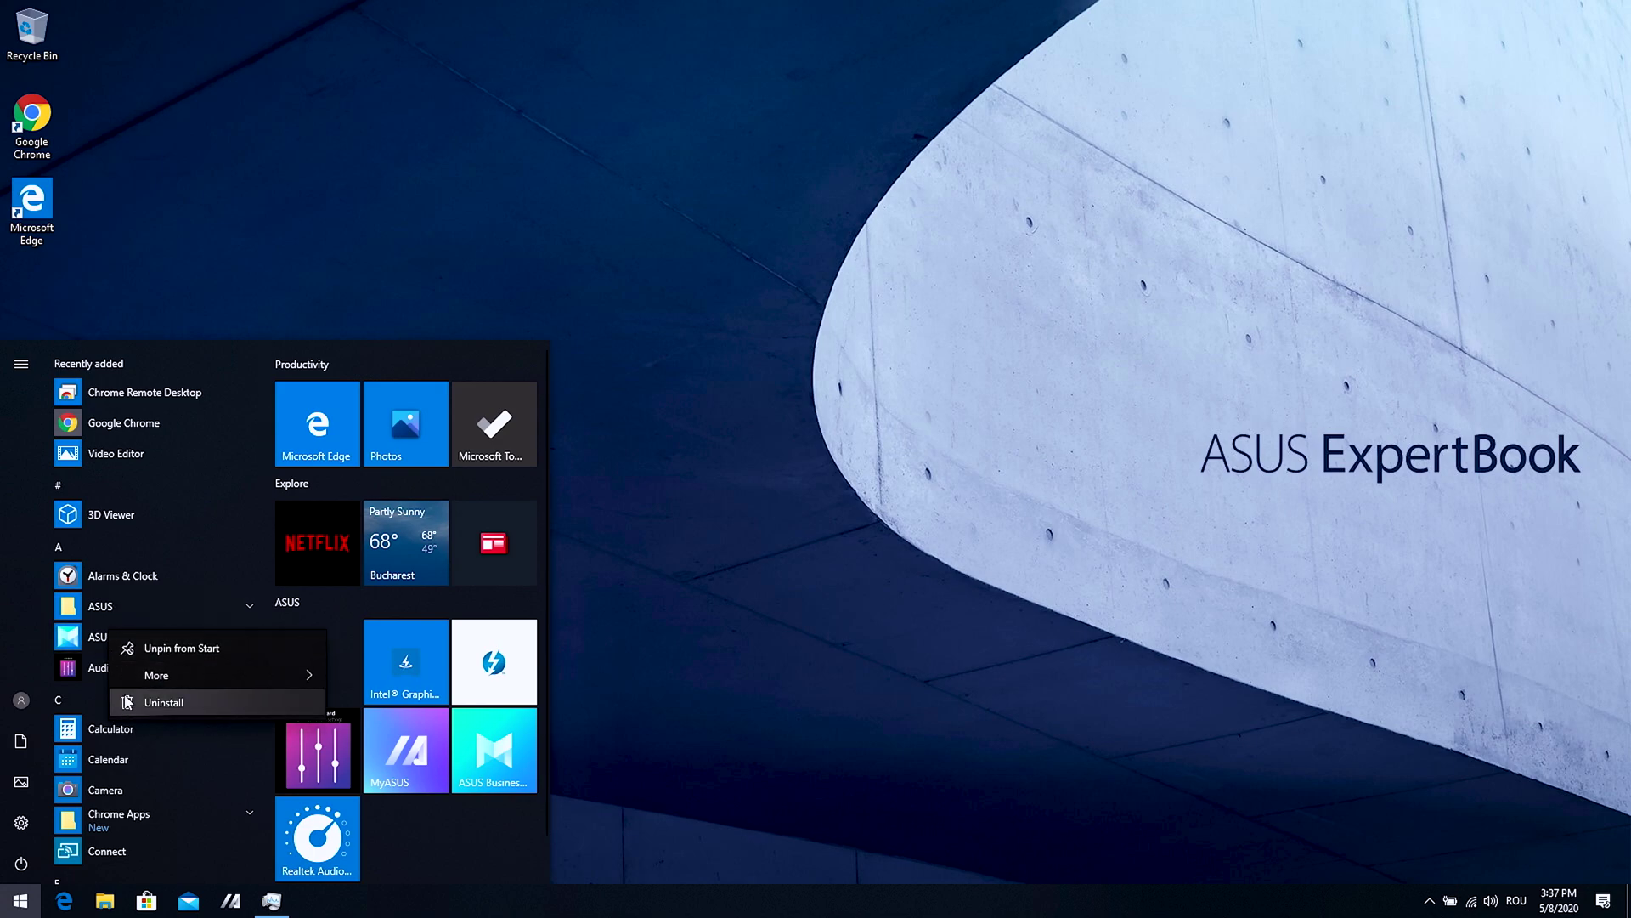
click(96, 672)
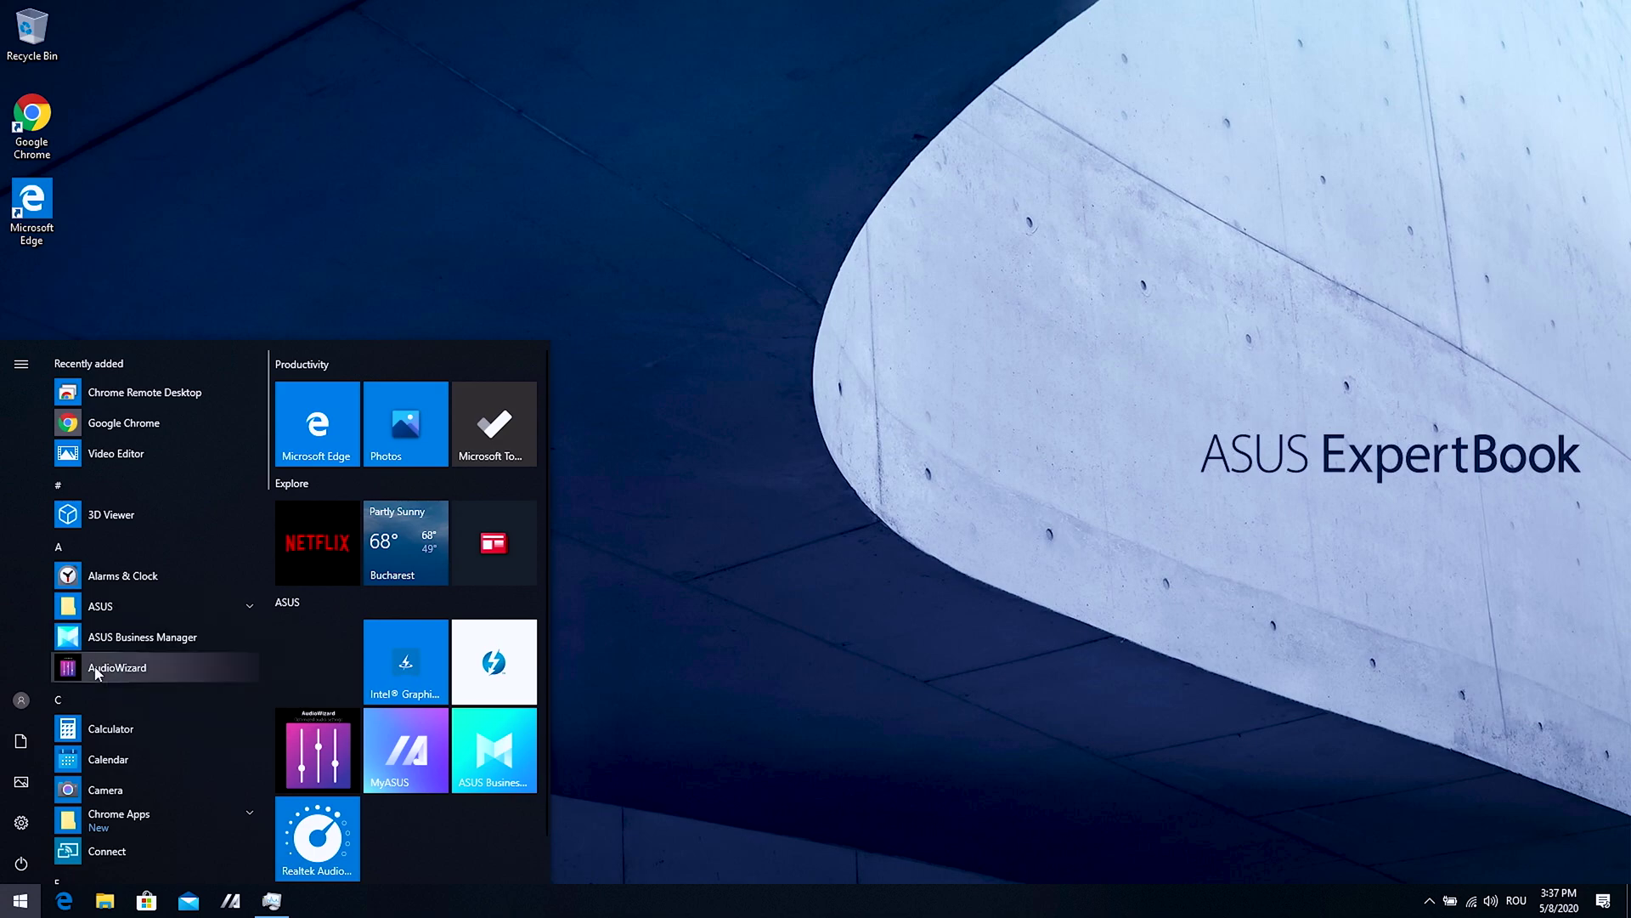
click(96, 671)
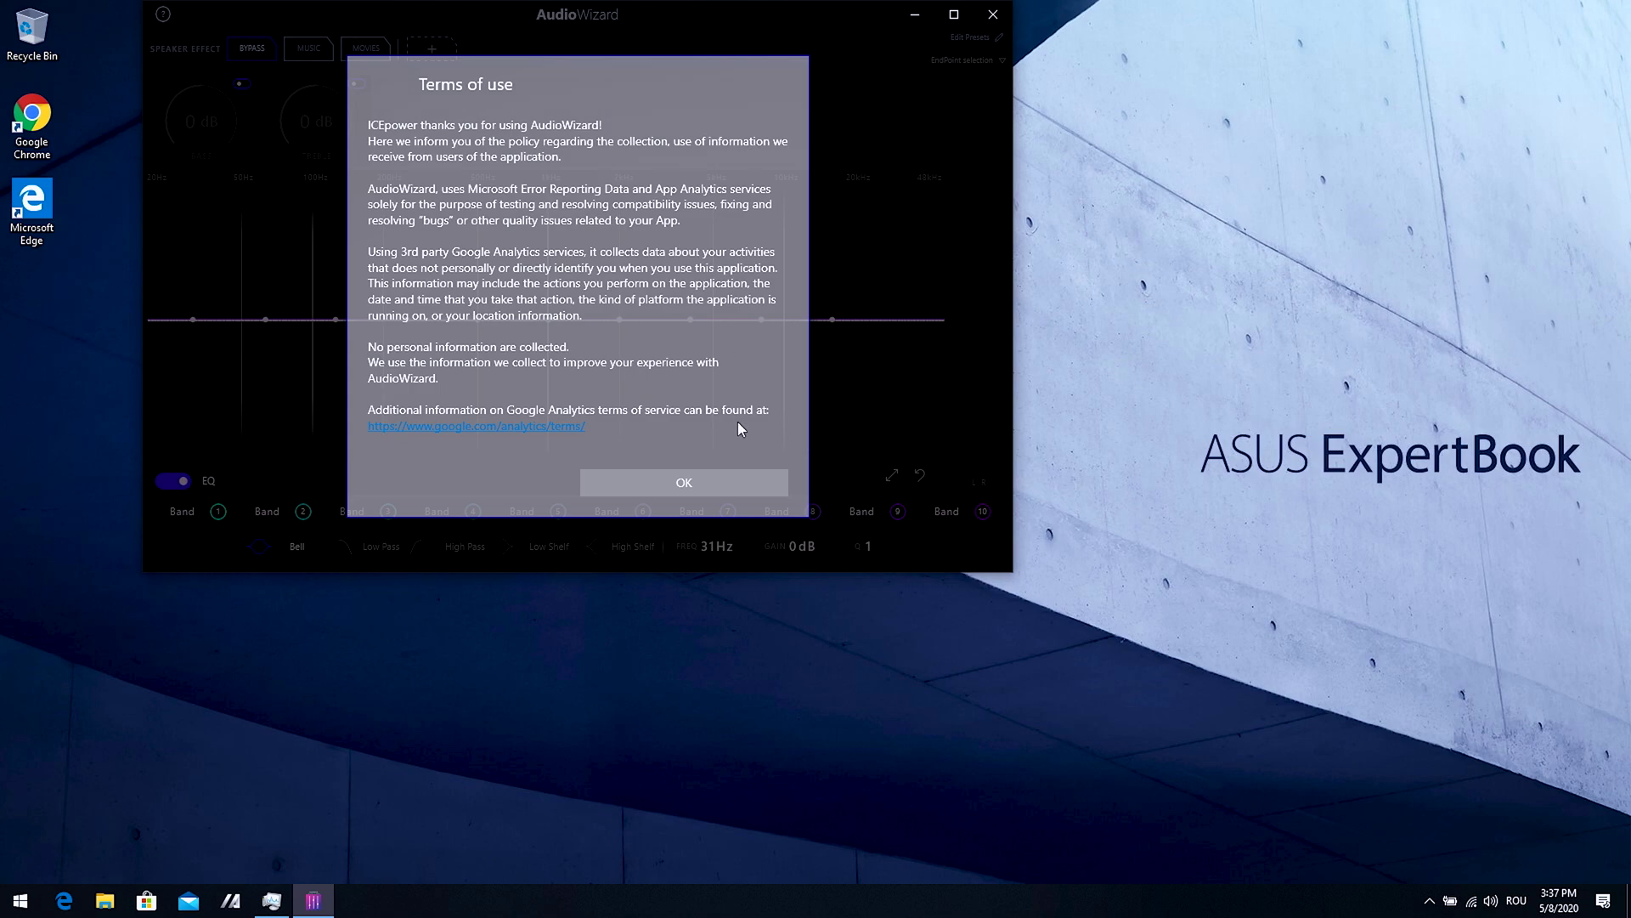
Accept AudioWizard's Terms of use notice with OK
click(691, 474)
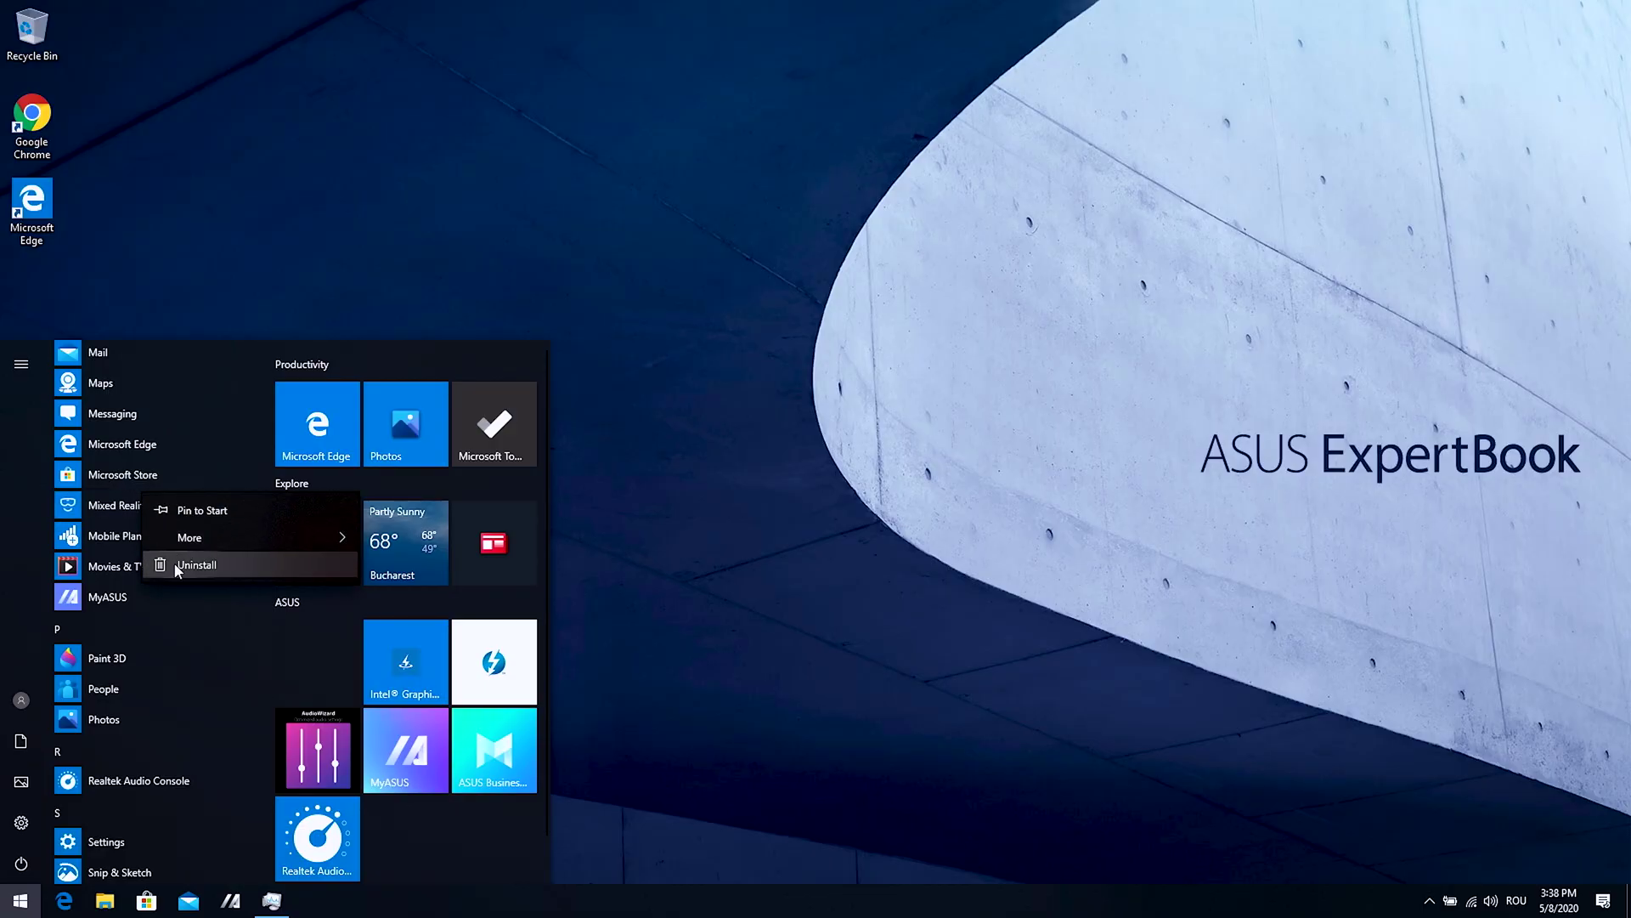
Uninstall Mixed Reality Portal and Paint 3D from the Start menu
click(180, 561)
click(198, 466)
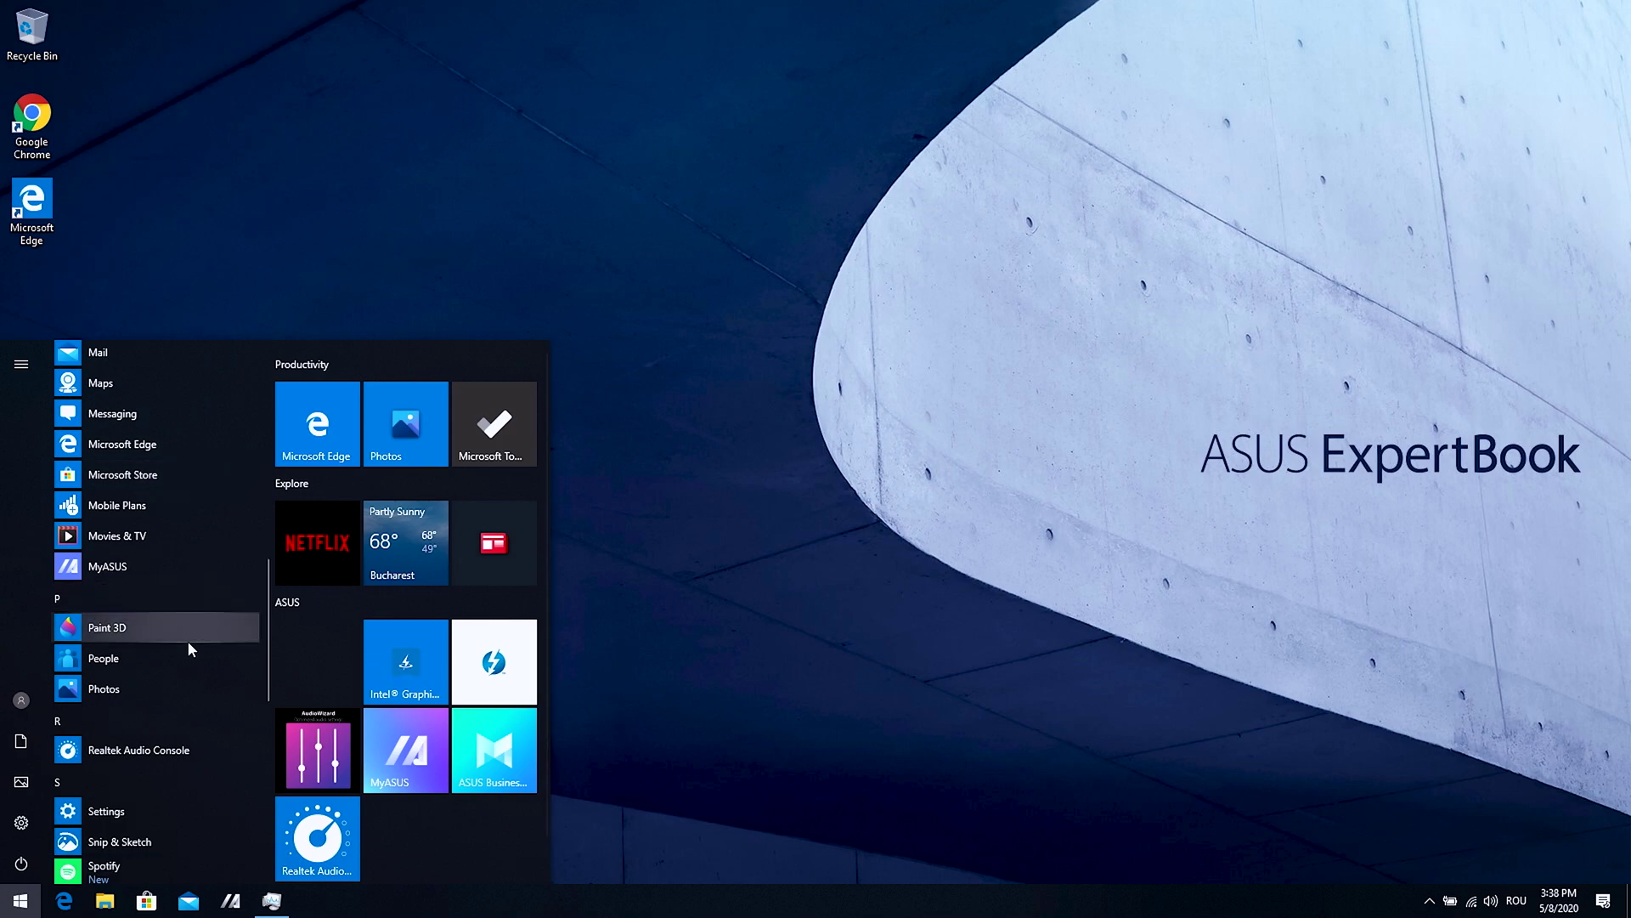
scroll(187, 640, down, 2)
right_click(145, 512)
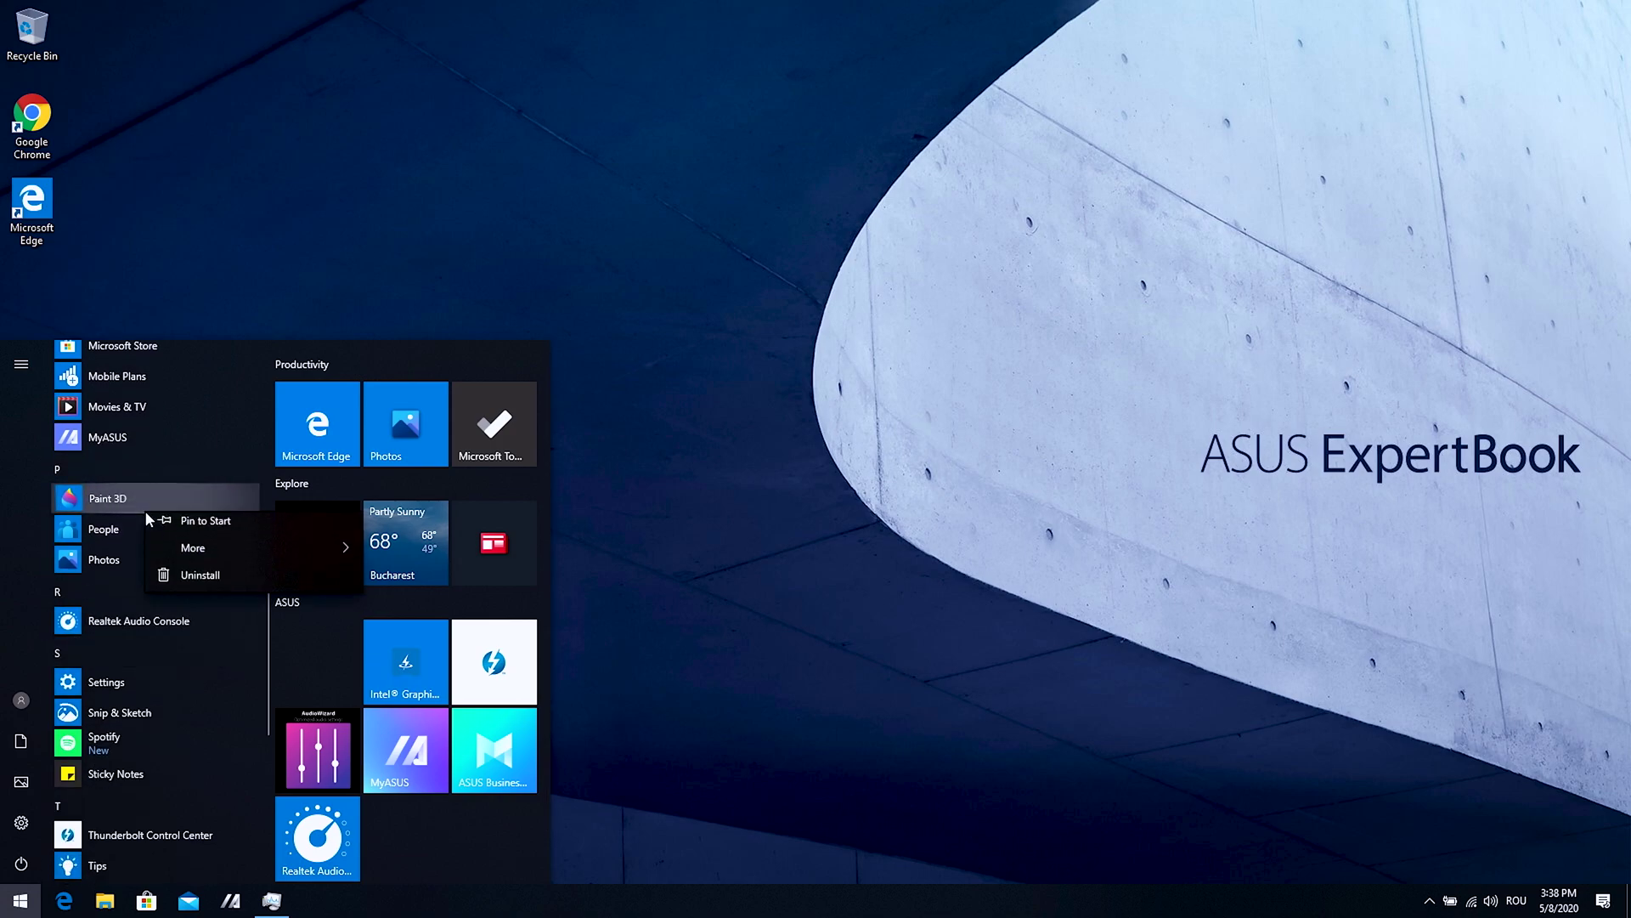
click(167, 587)
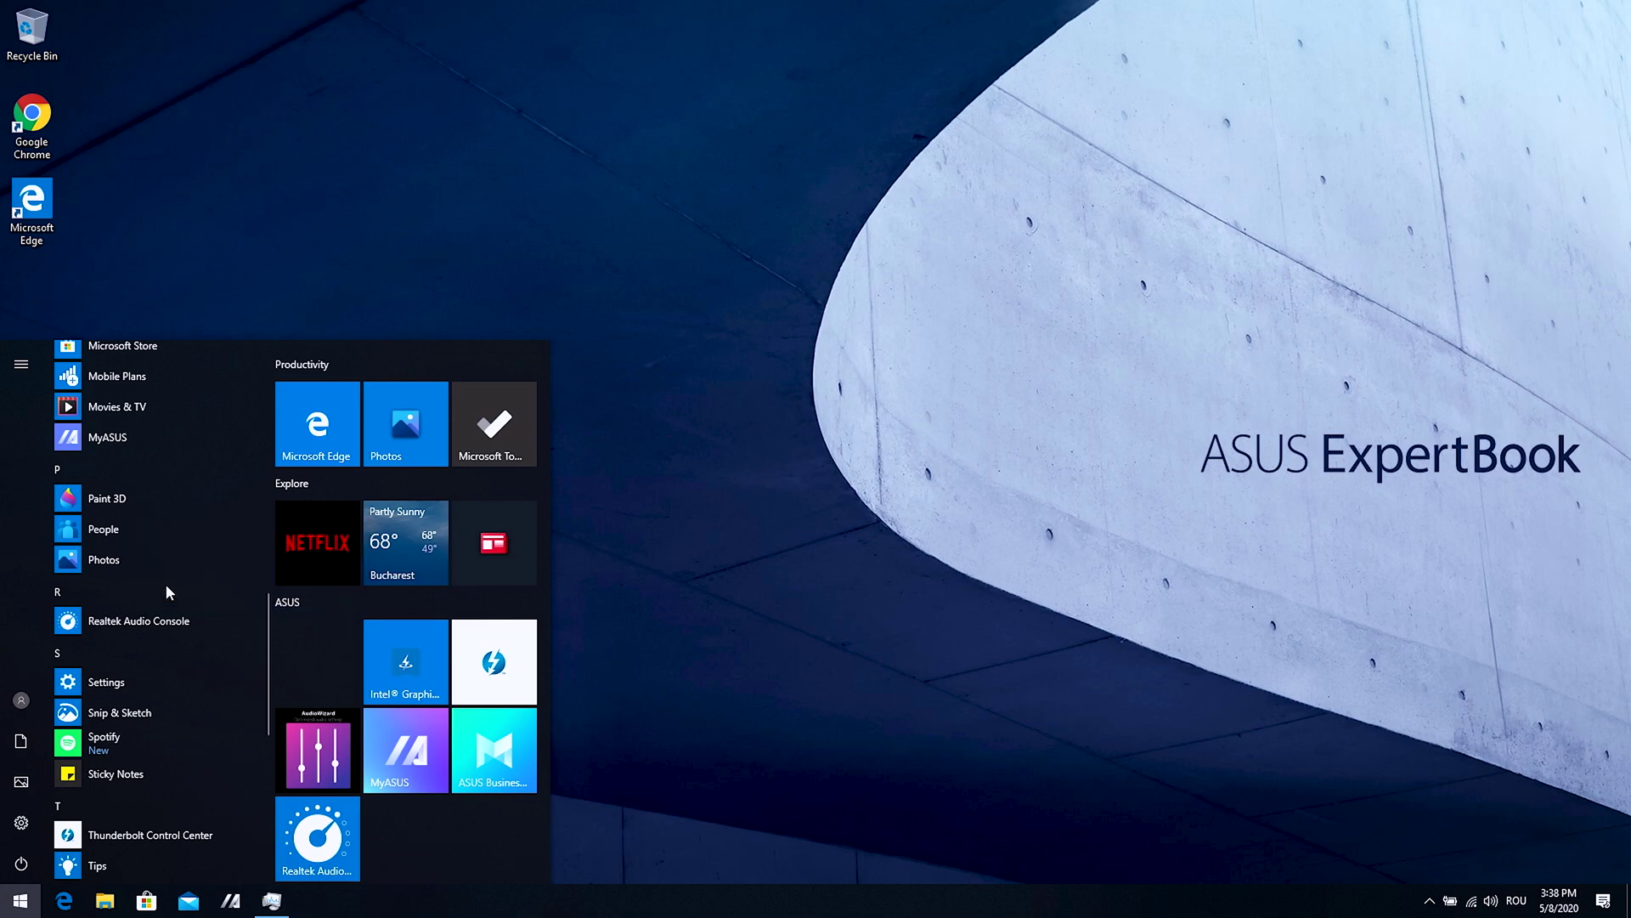
click(221, 454)
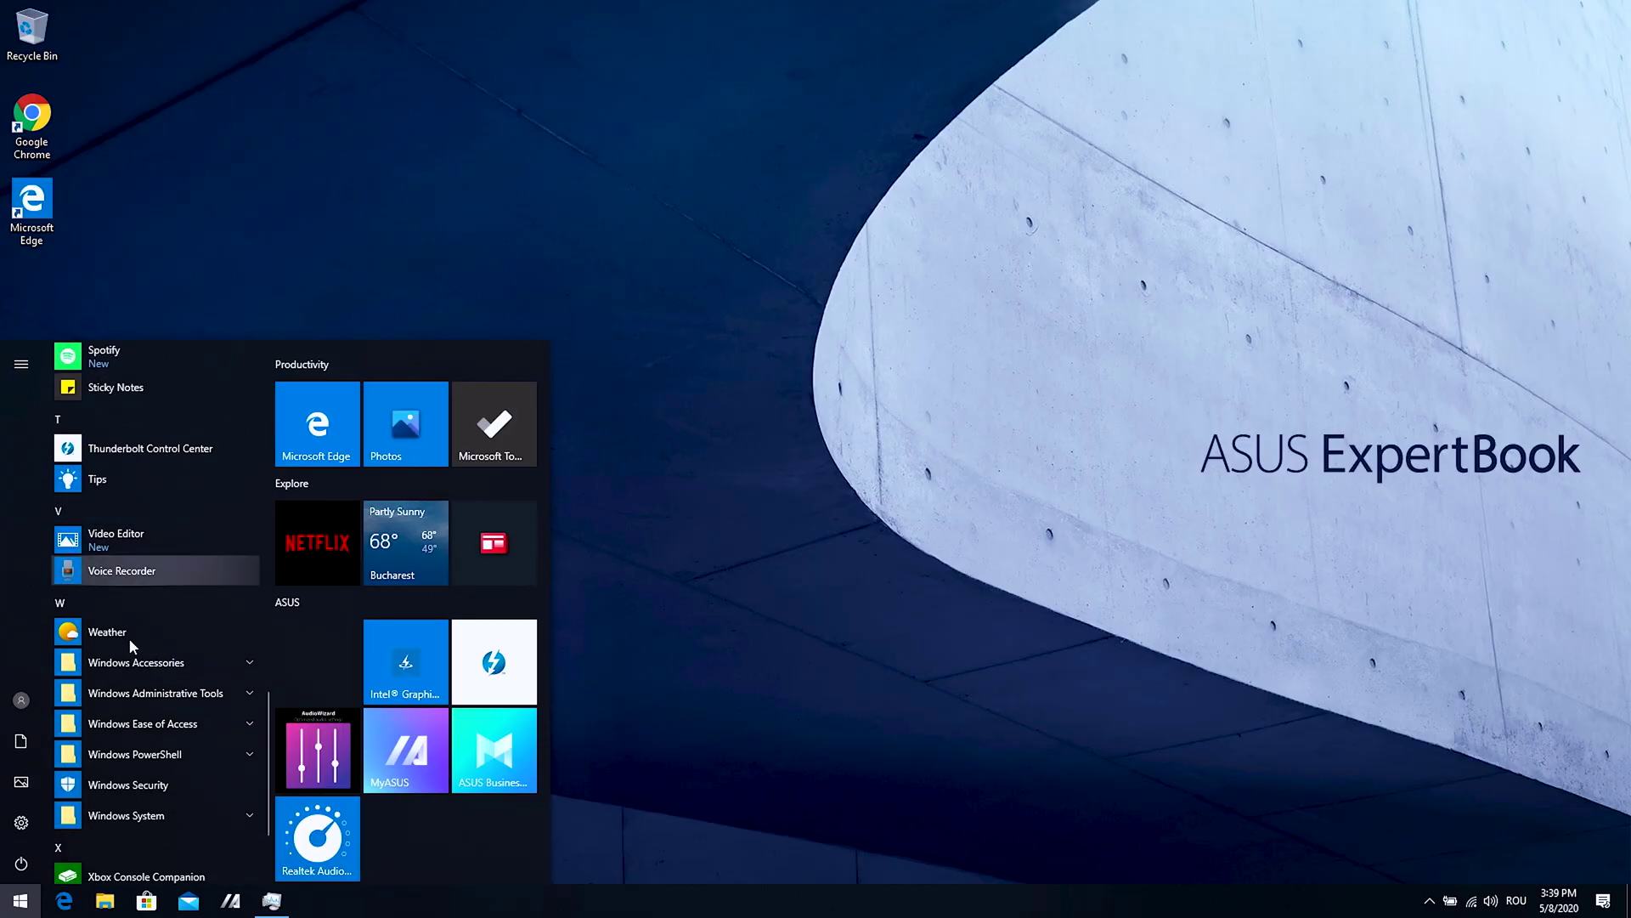
Uninstall the Weather and Xbox Console Companion apps from the Start menu
scroll(125, 720, down, 3)
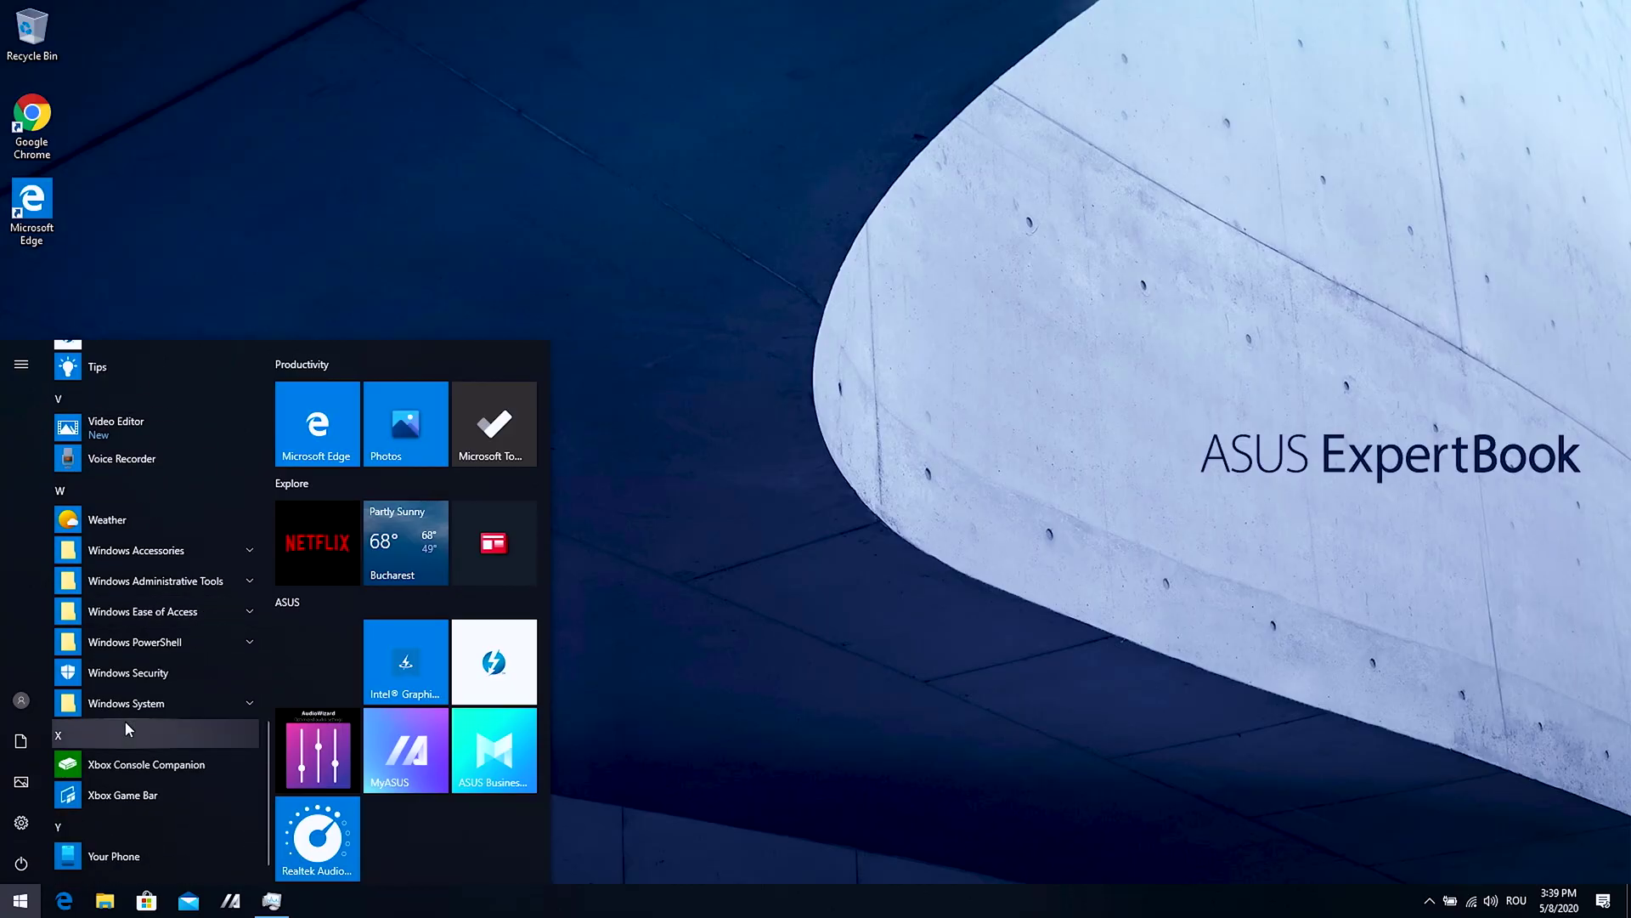
right_click(129, 513)
click(146, 569)
click(221, 476)
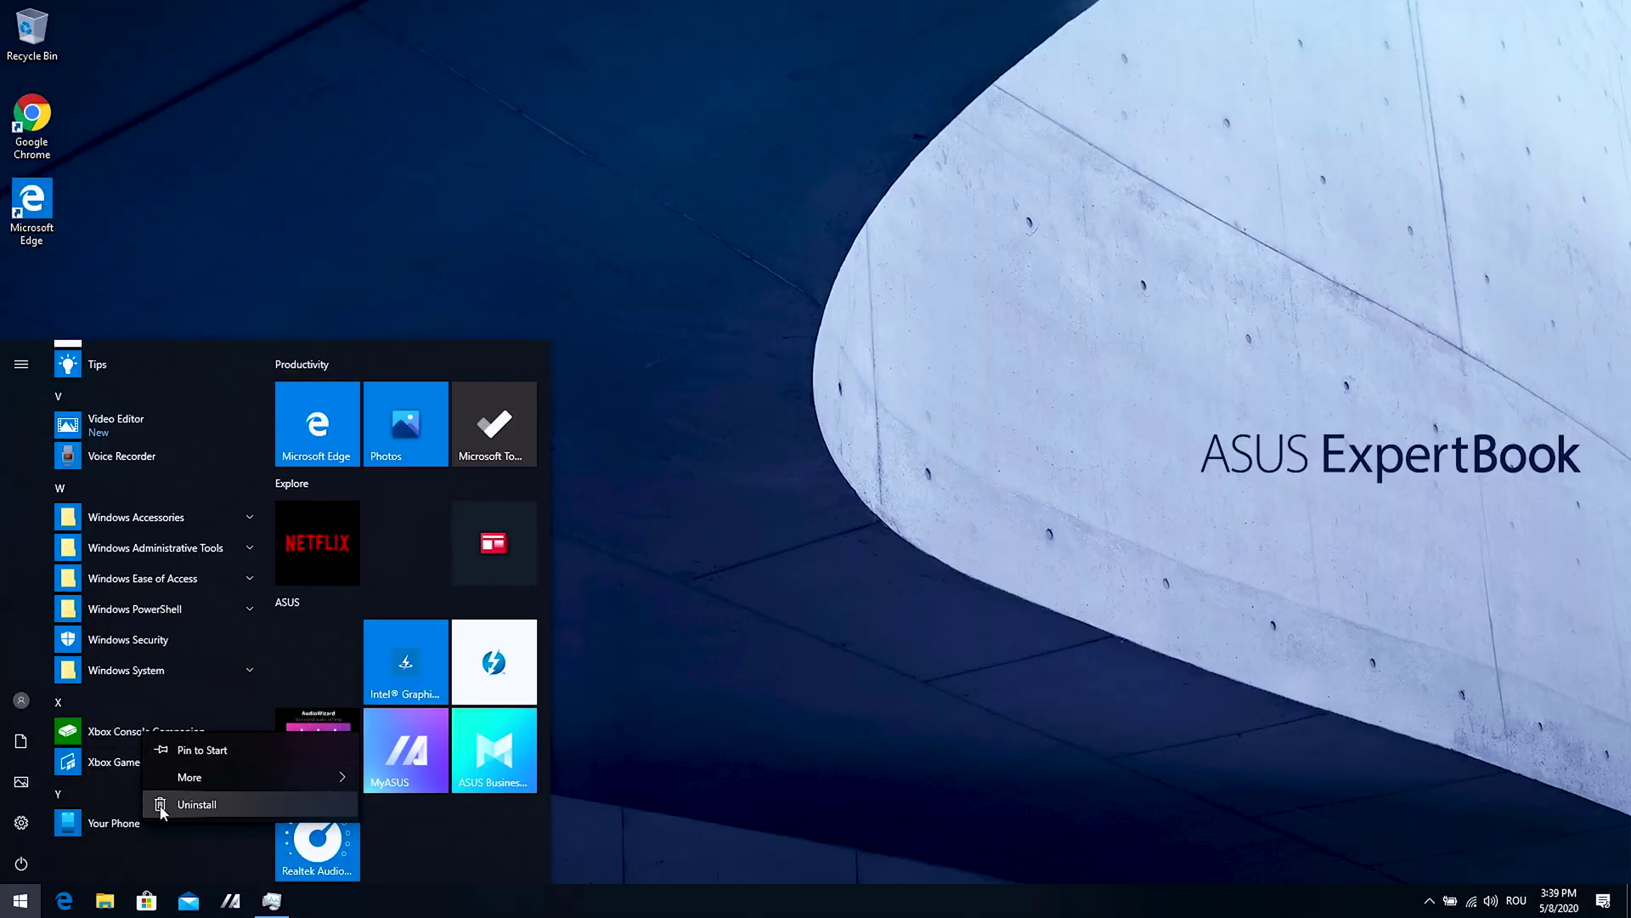
click(164, 811)
click(214, 688)
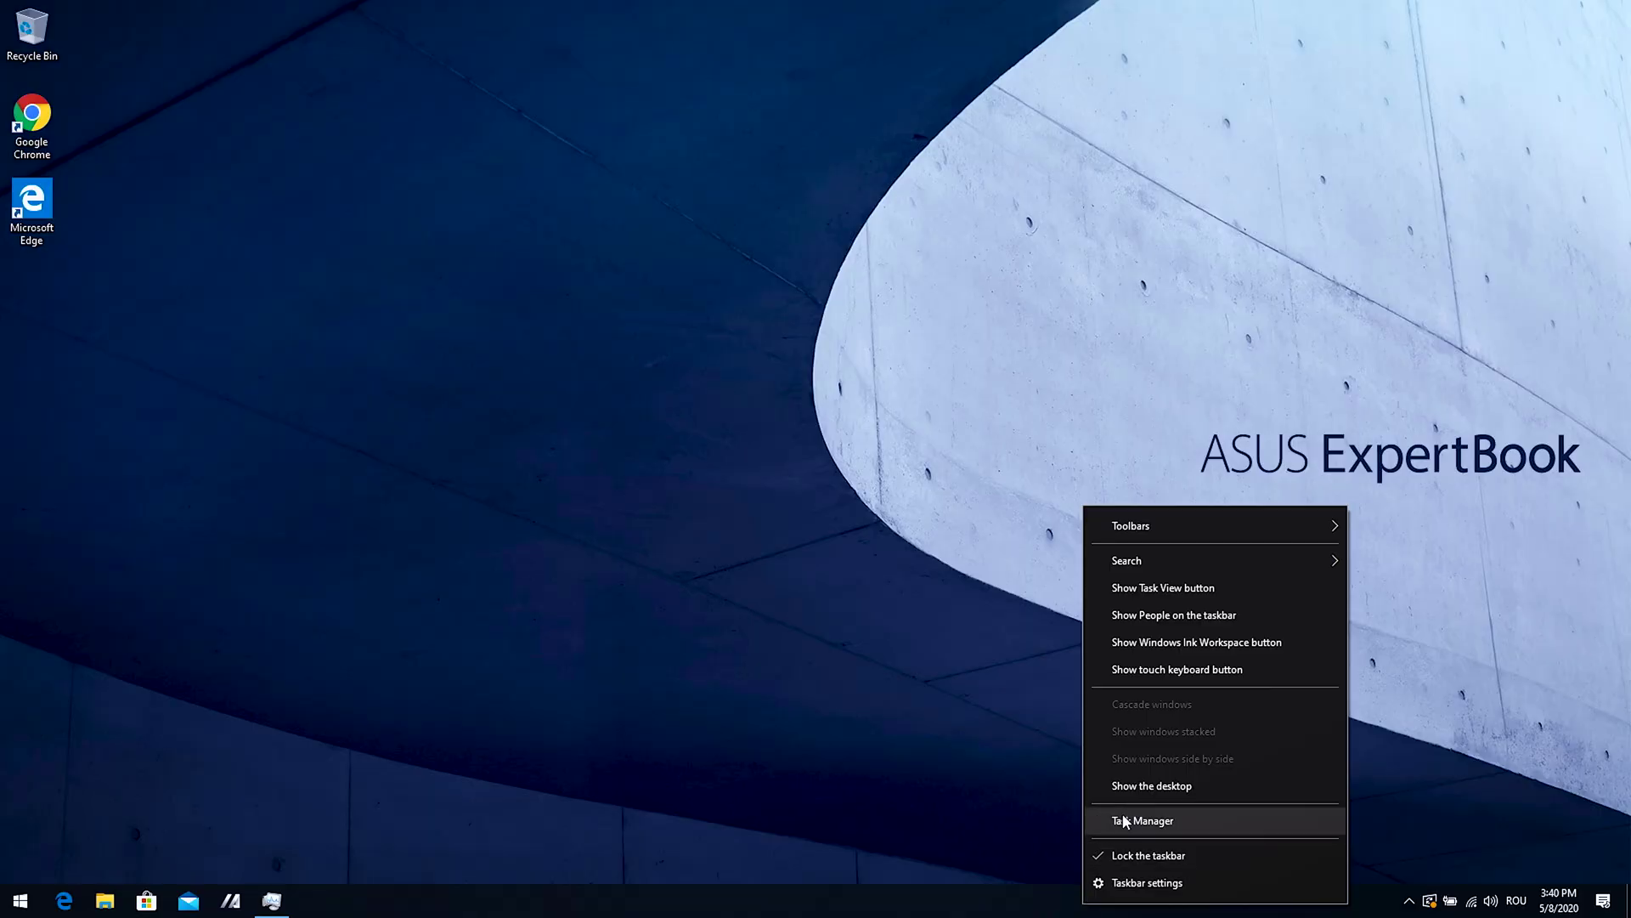
Disable Logitech Download Assistant in Task Manager's Startup list
click(1124, 821)
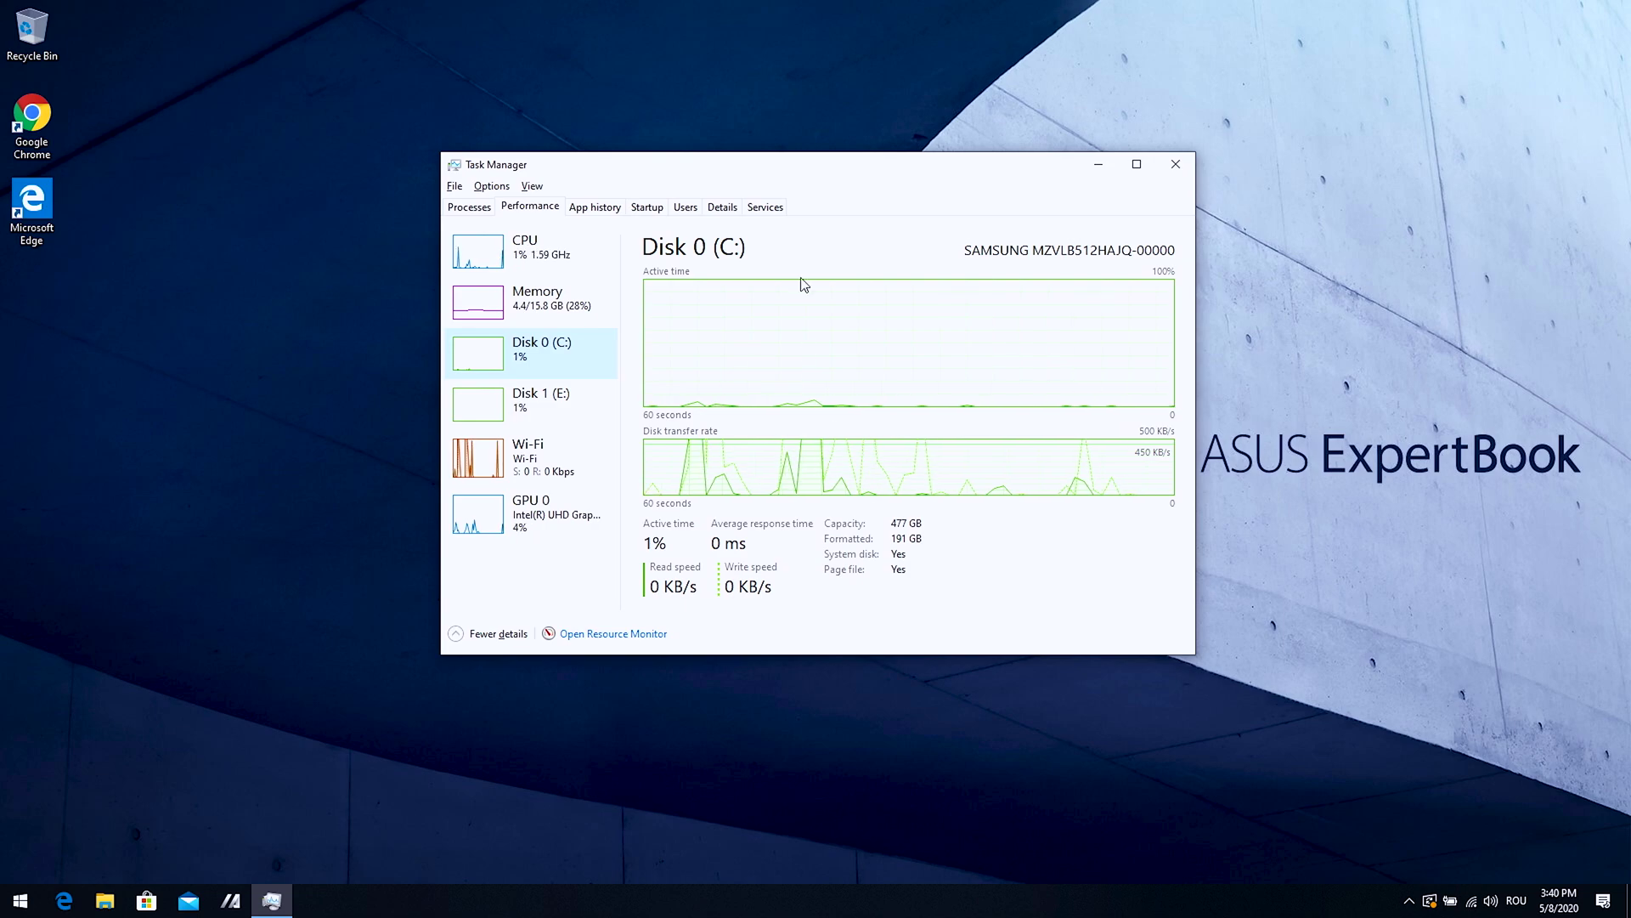
click(649, 209)
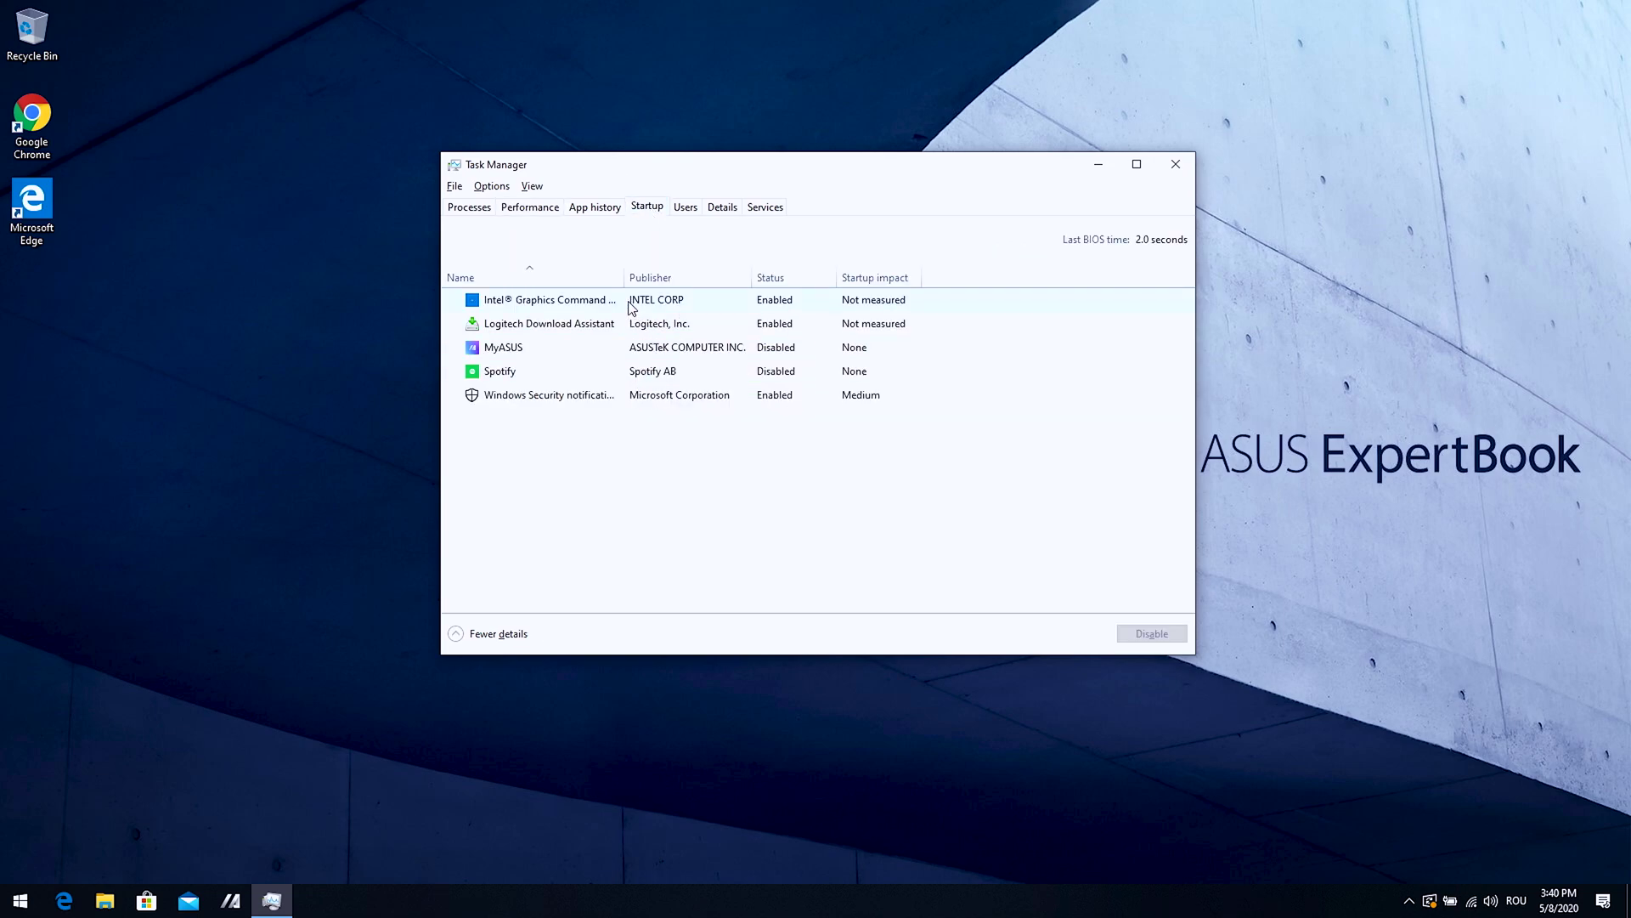
click(620, 398)
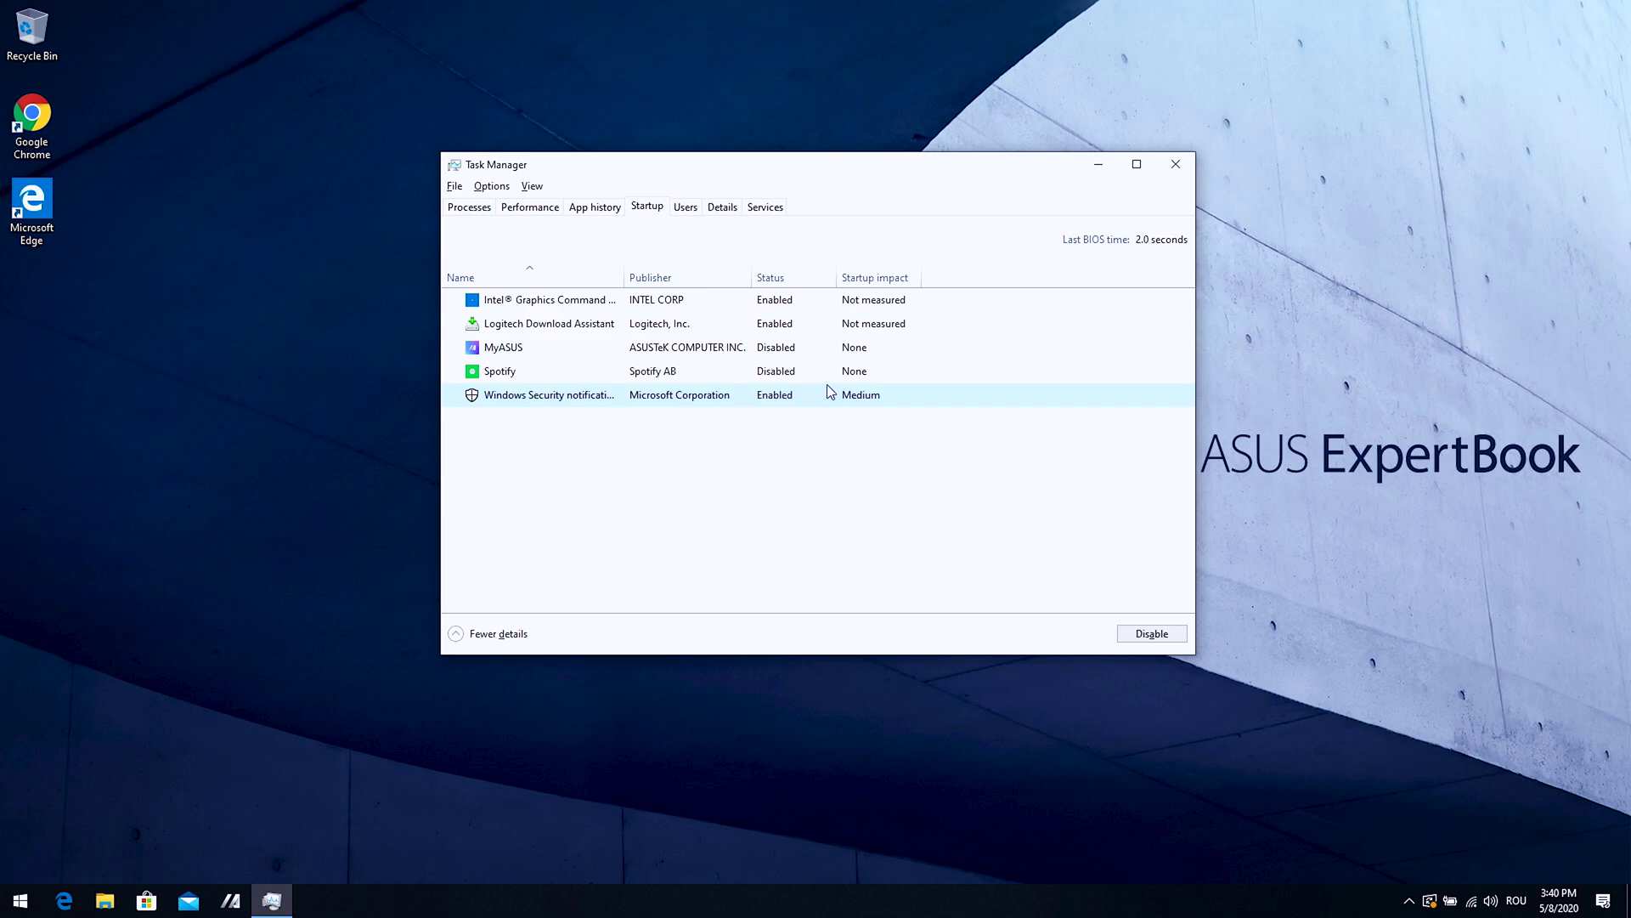
right_click(671, 375)
click(633, 429)
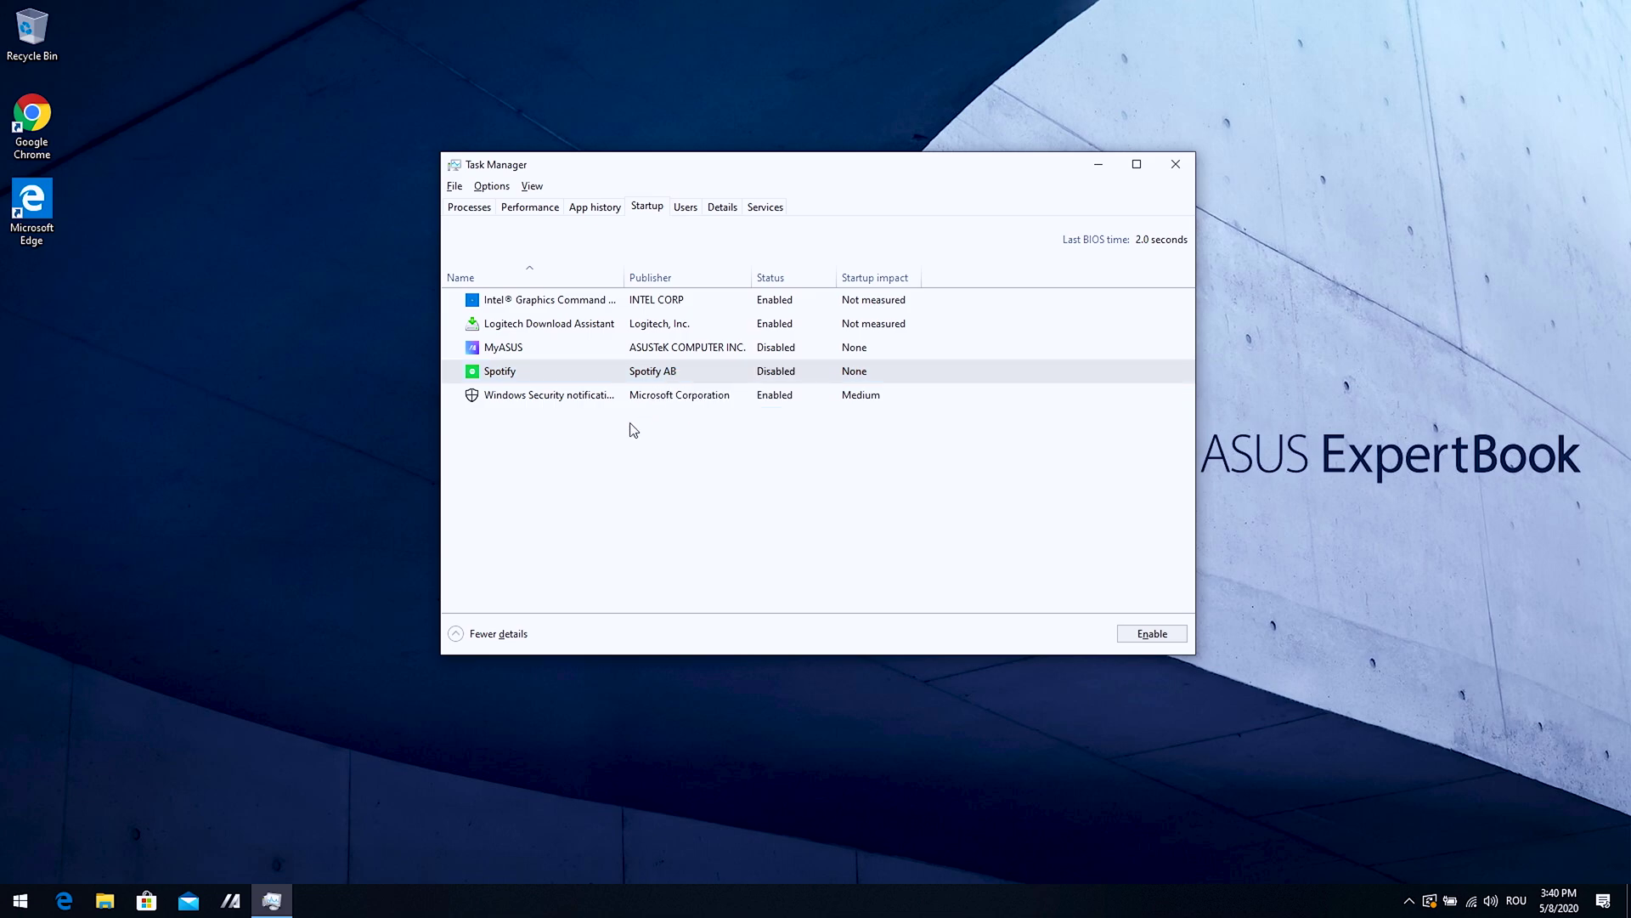
click(662, 330)
right_click(663, 330)
click(676, 336)
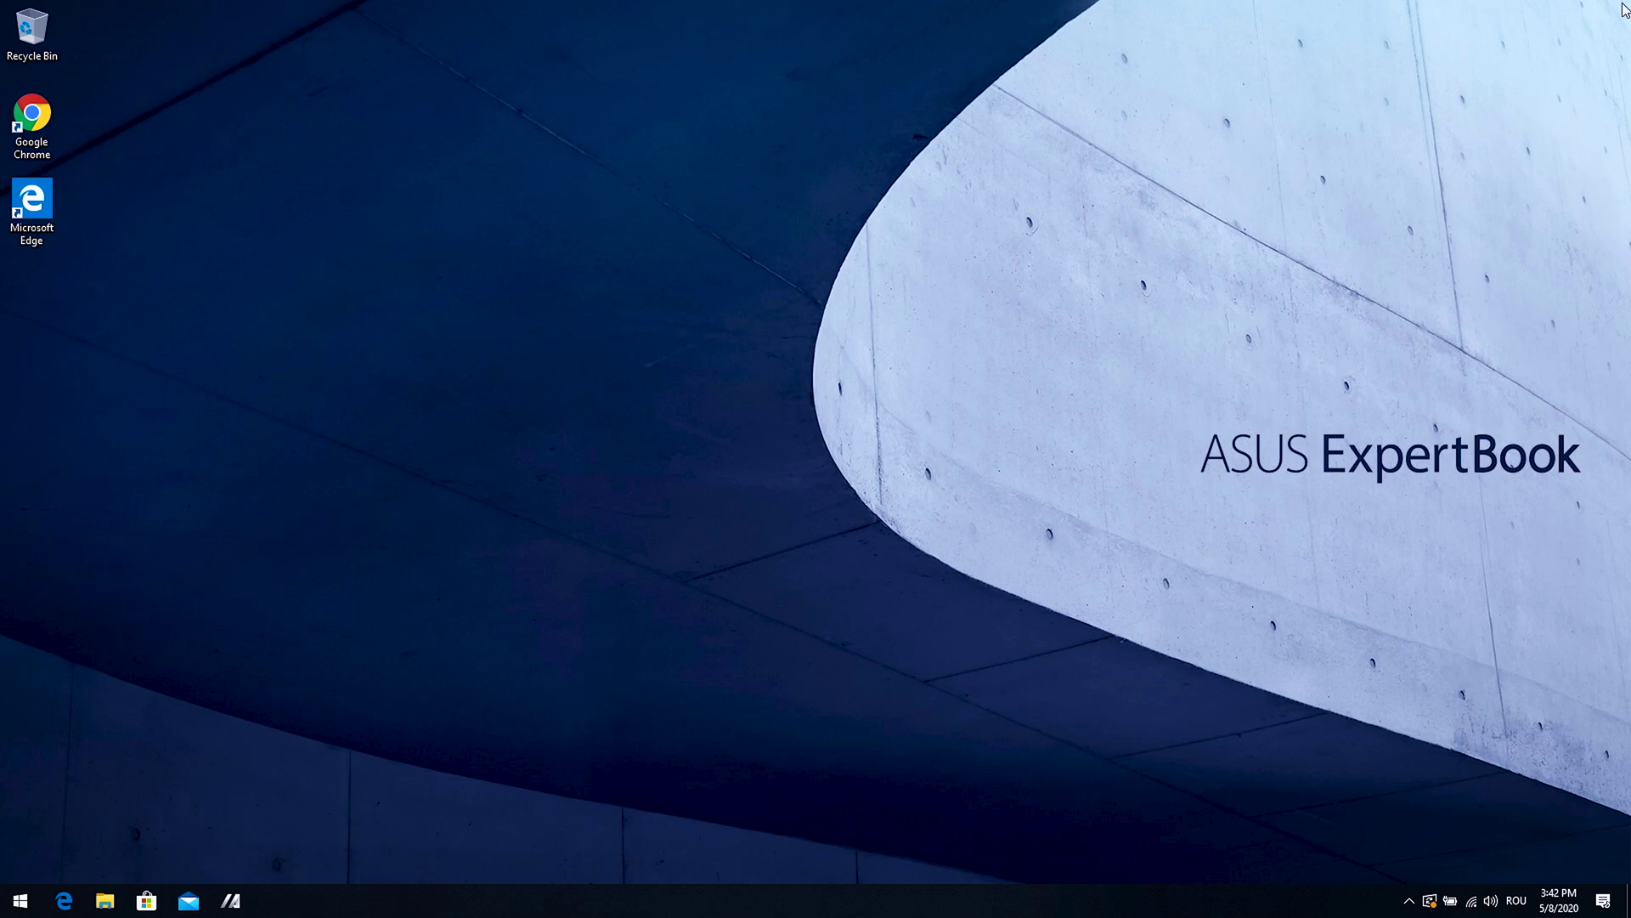
Search 'sear' to reach Searching Windows and select Classic file indexing
key(super)
text(sear)
key(Return)
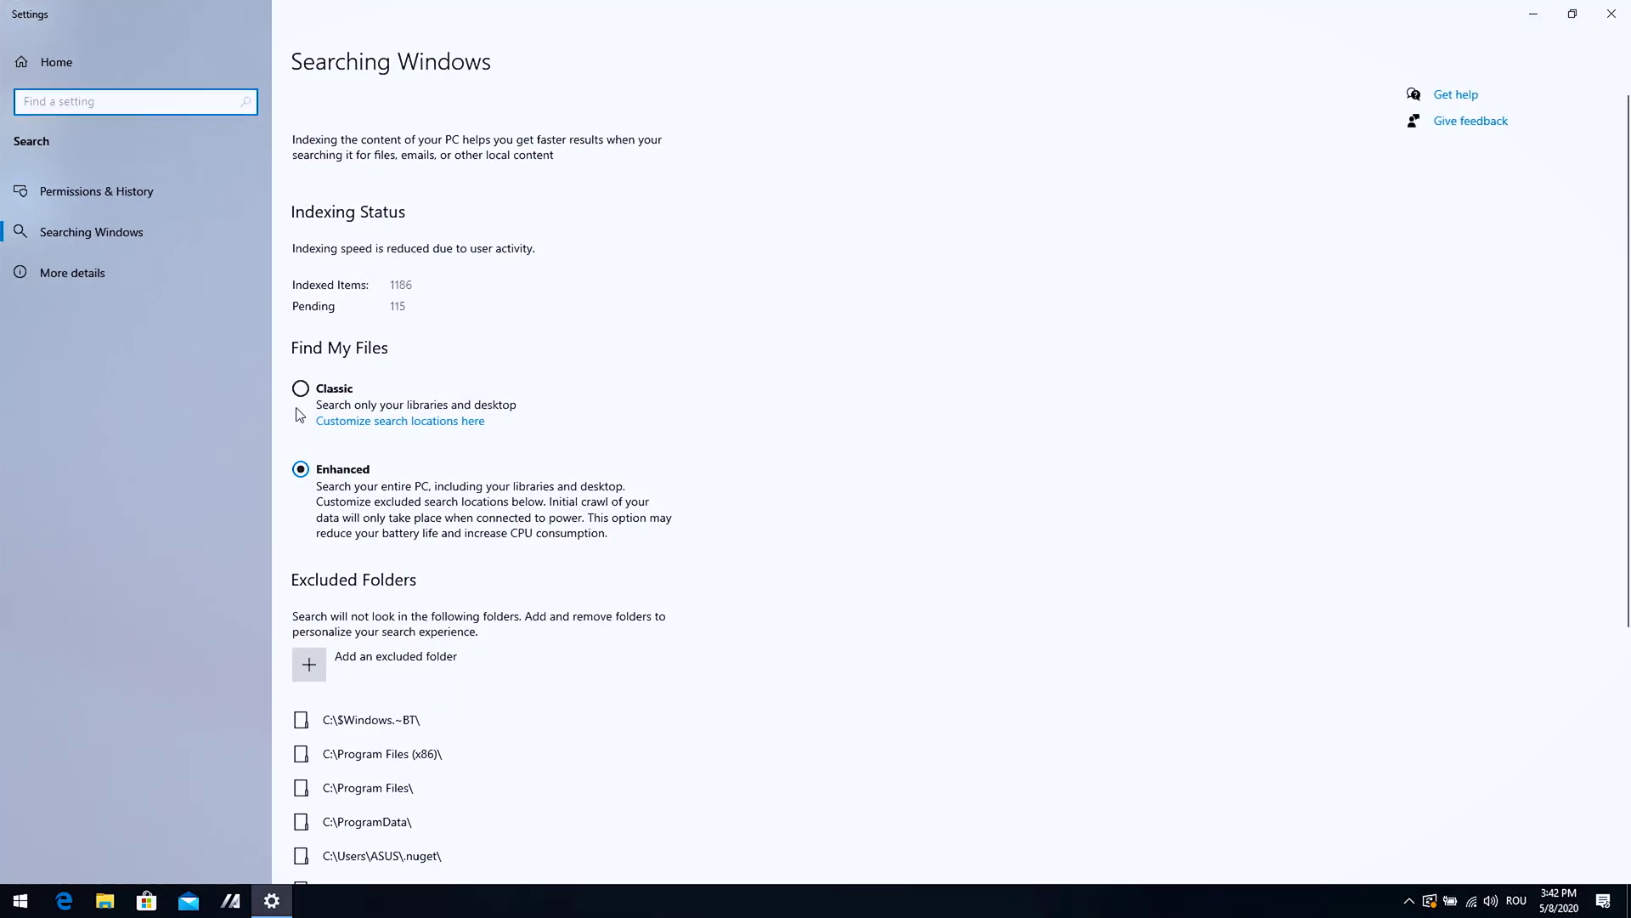
click(303, 390)
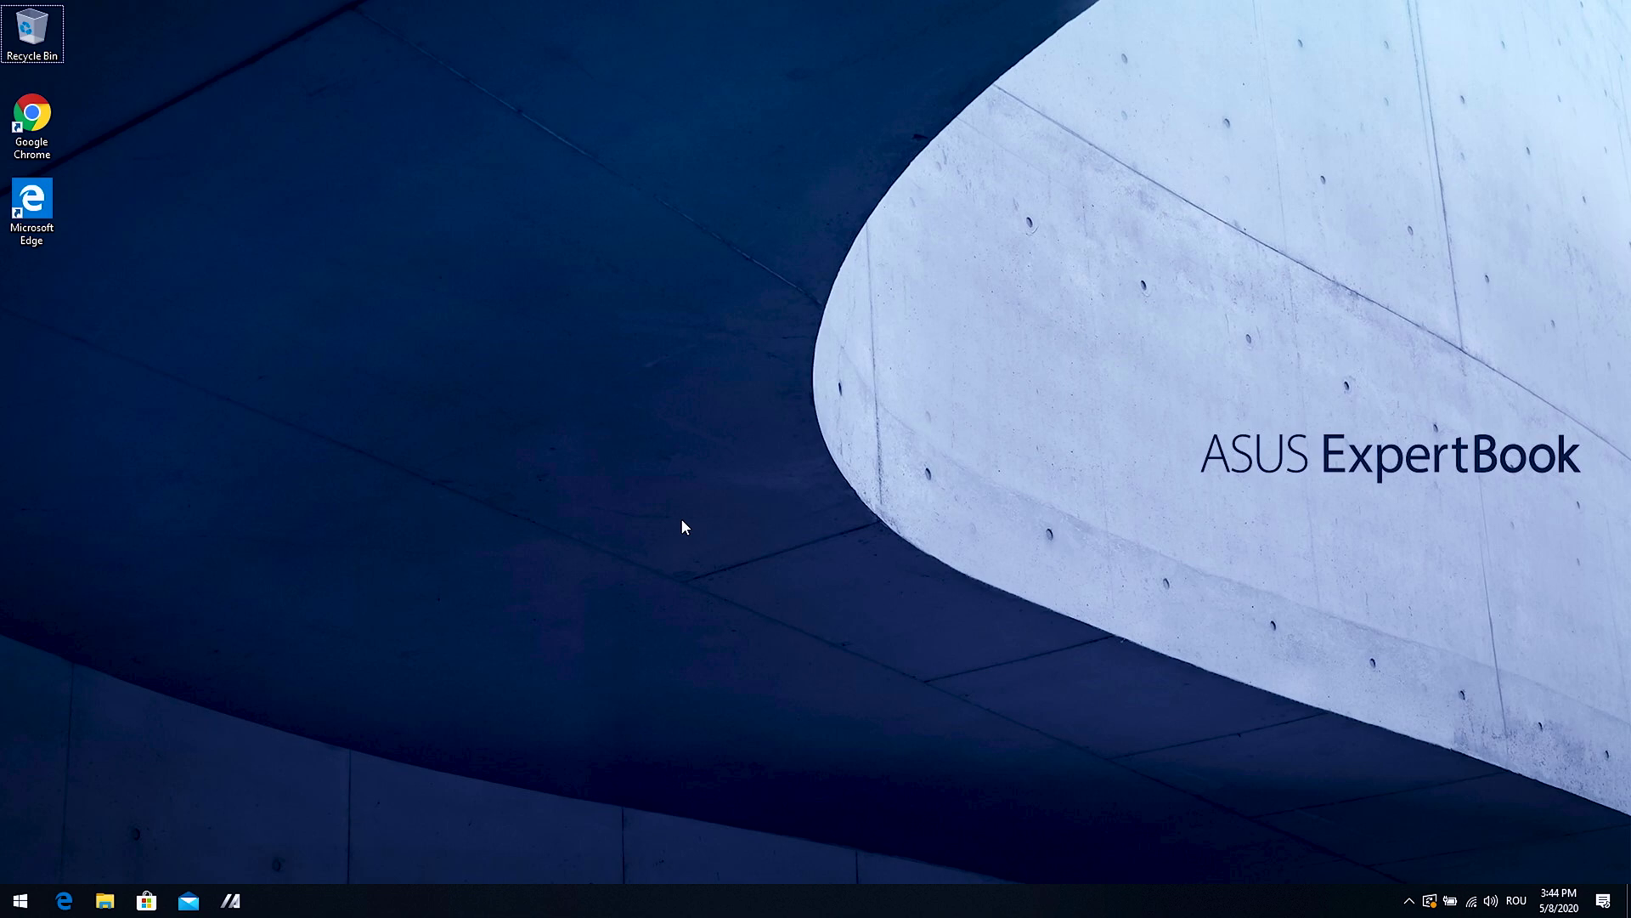
Search 'user' from the Start menu and open Change User Account Control settings
key(super)
text(user)
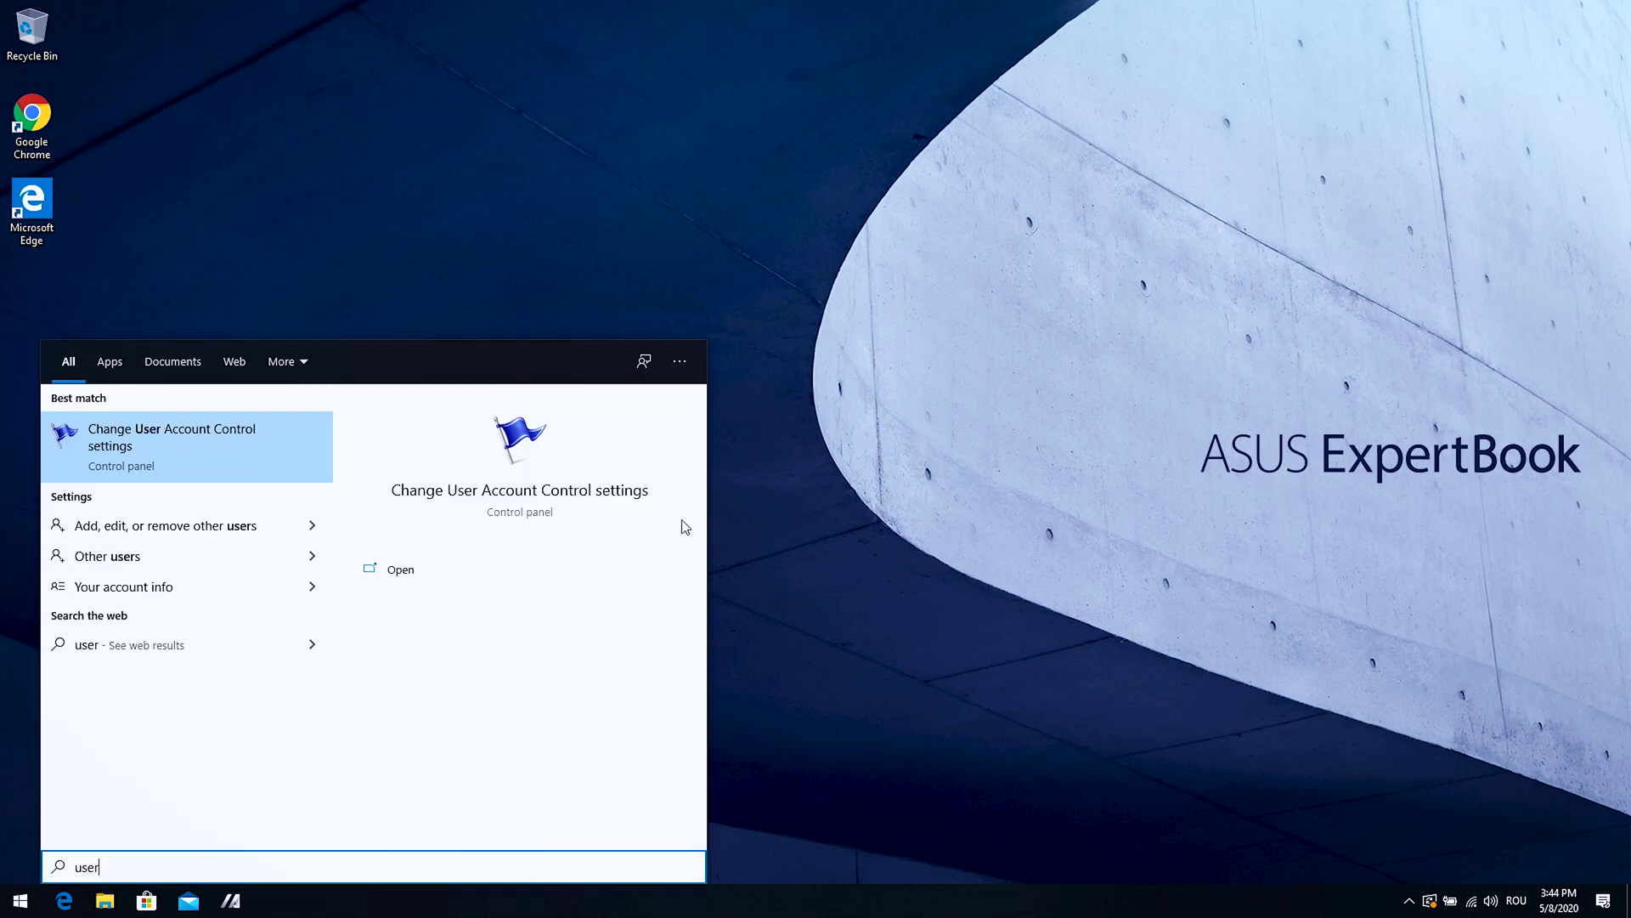
key(Return)
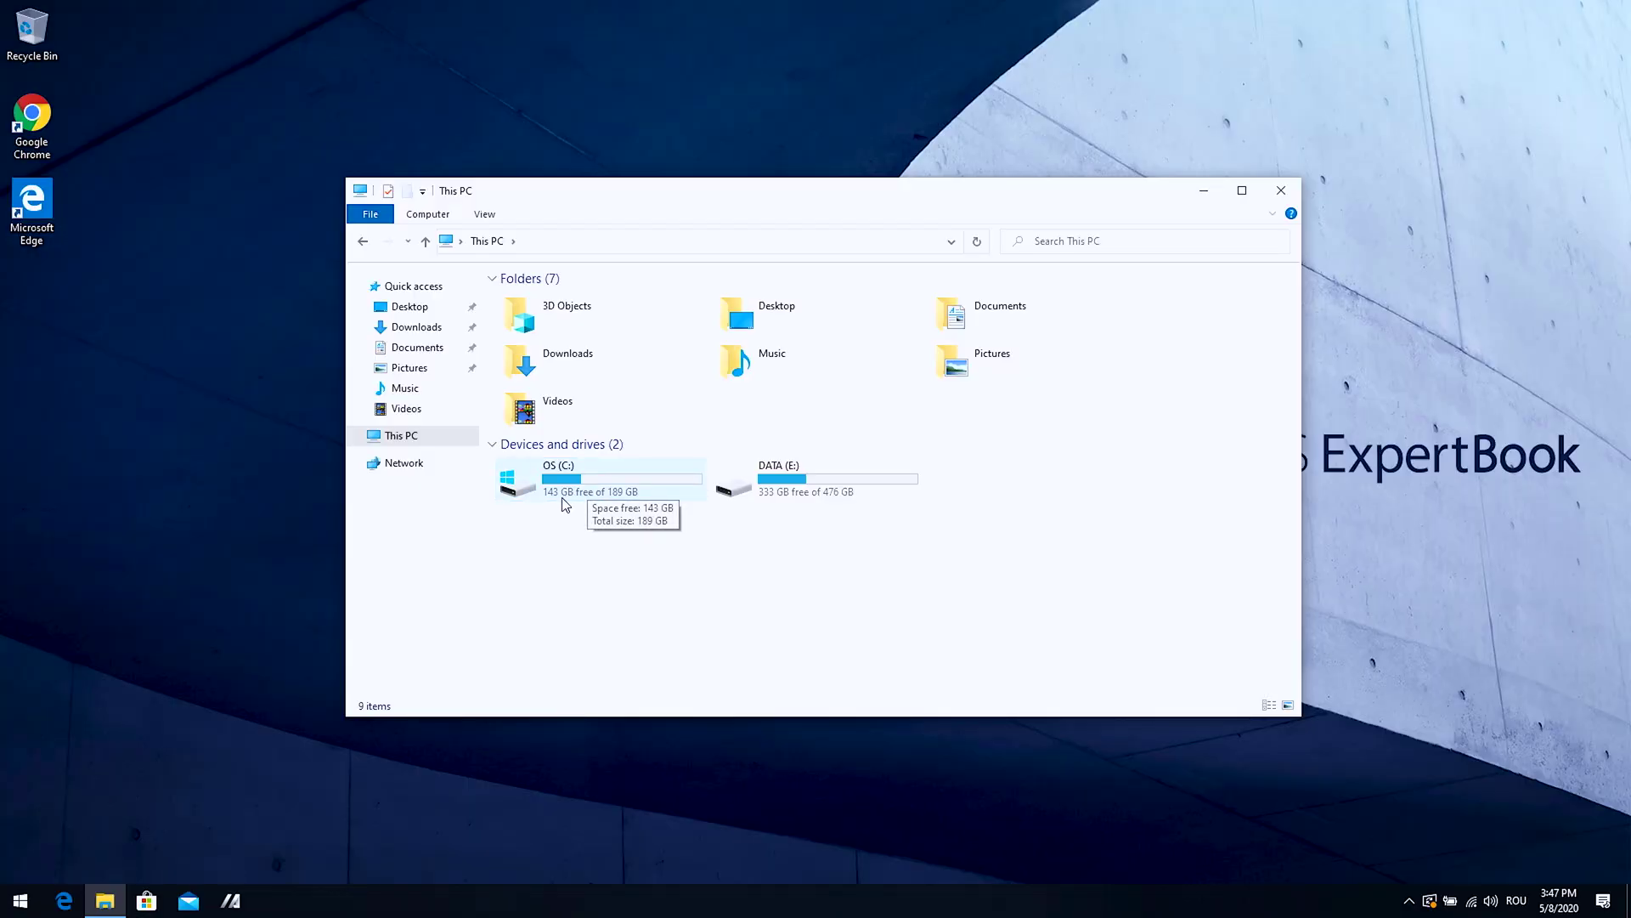
click(620, 507)
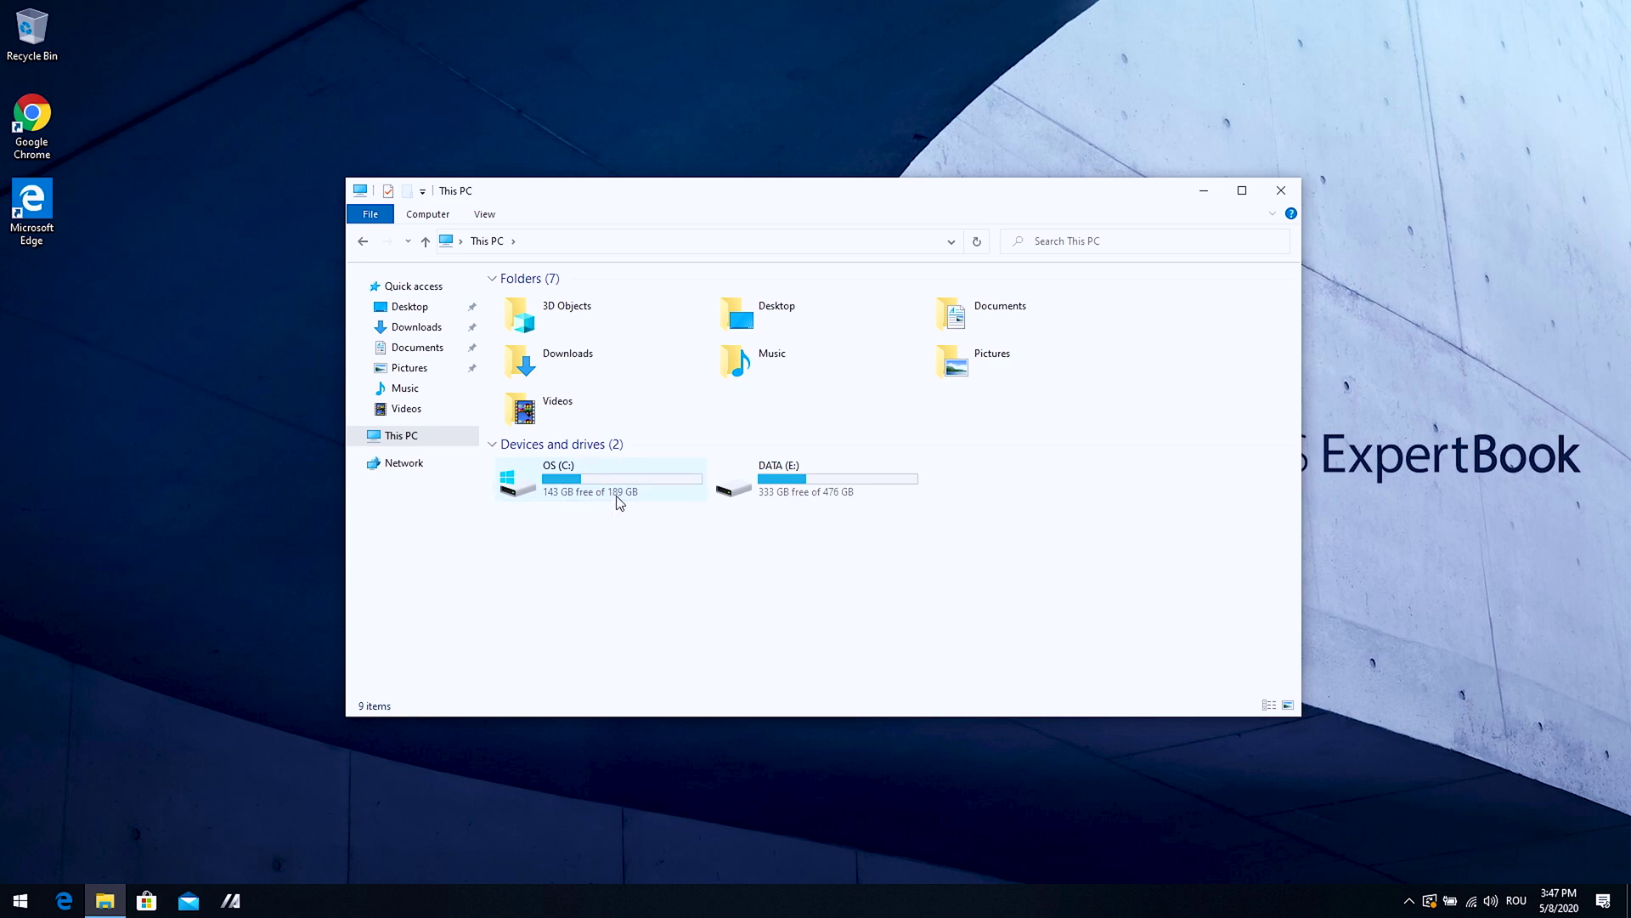